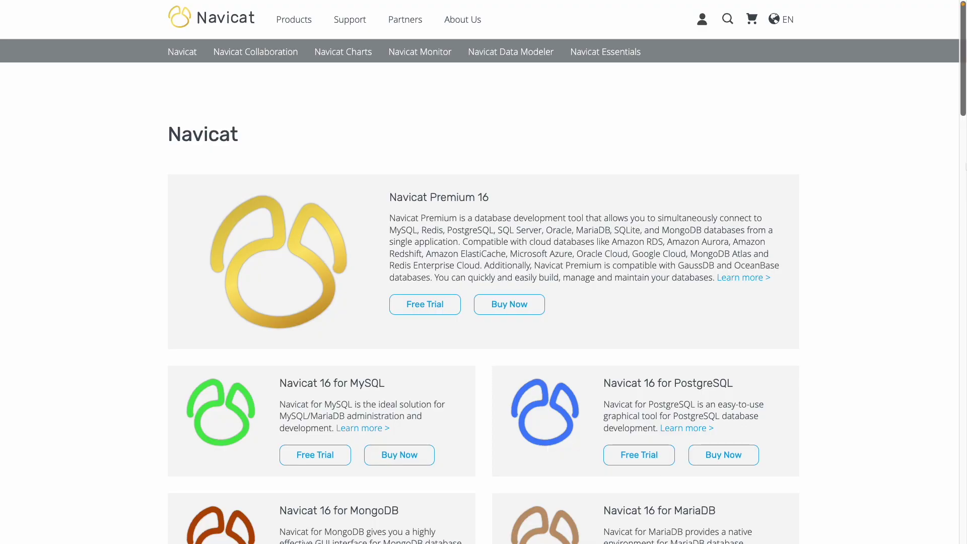
Scroll down the Navicat products overview past the Premium 16 and edition cards.
scroll(484, 272, down, 5)
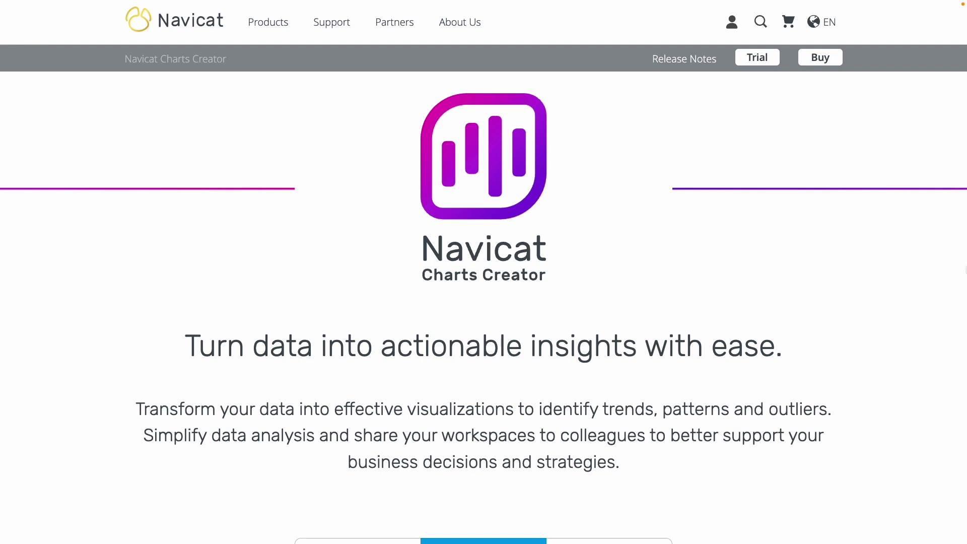
Scroll down through the Navicat Charts Creator product page toward the trial downloads.
scroll(484, 272, down, 7)
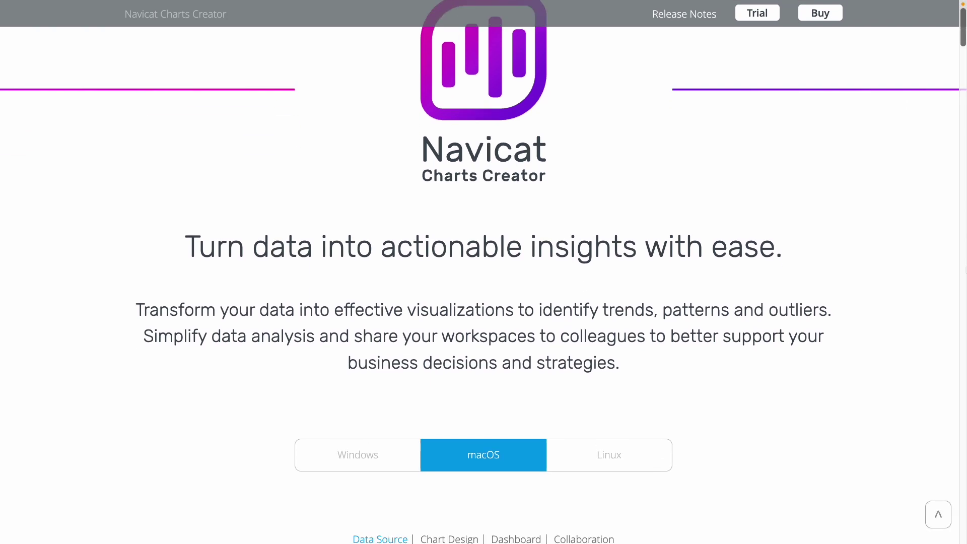
scroll(484, 272, down, 9)
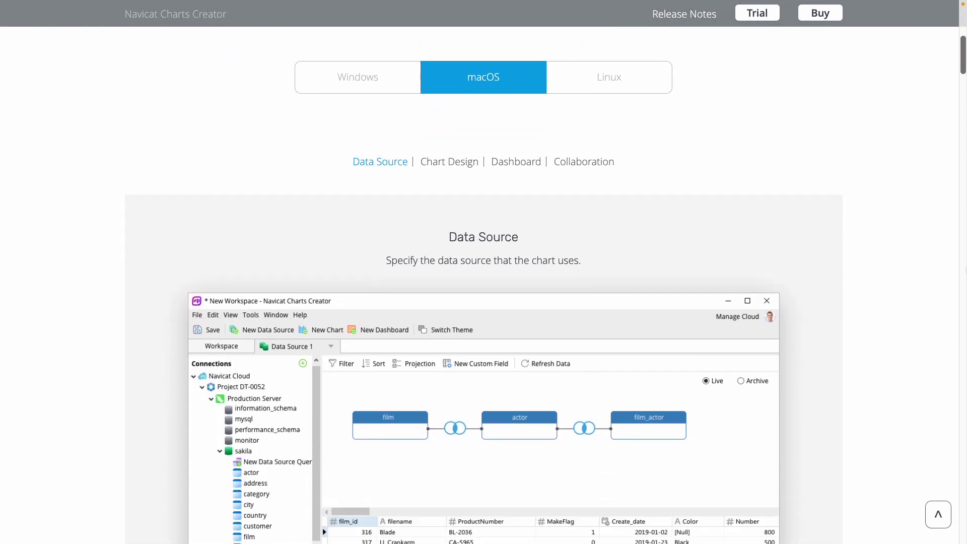
scroll(484, 272, down, 11)
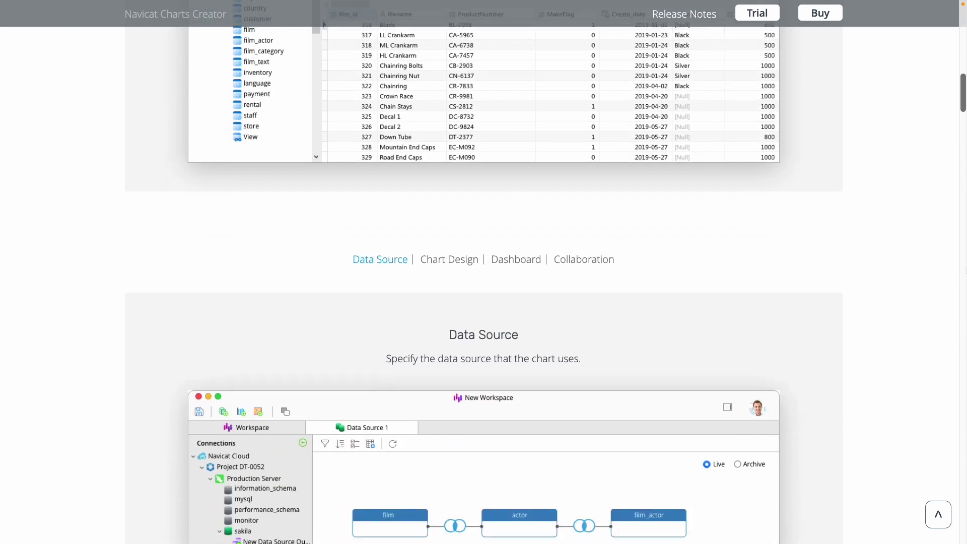
scroll(483, 272, down, 11)
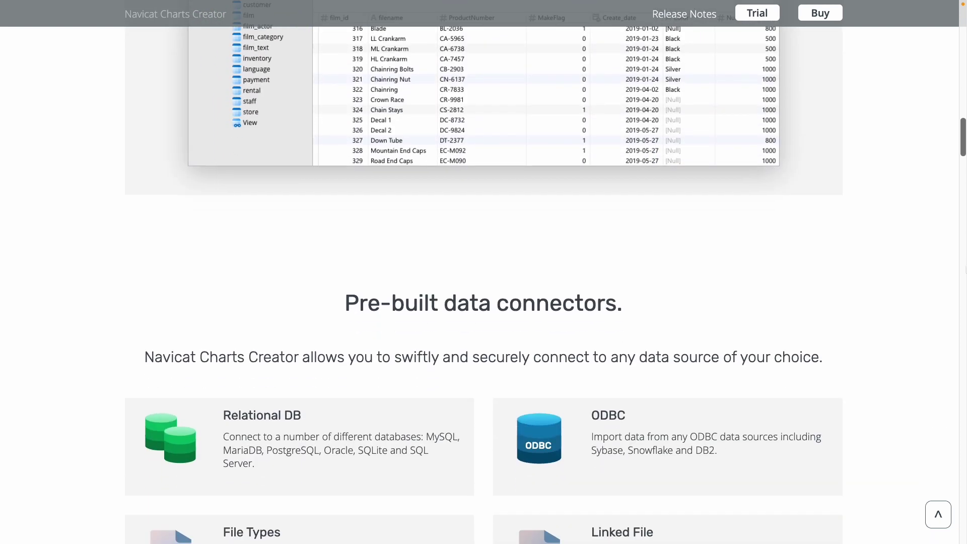
scroll(484, 272, down, 7)
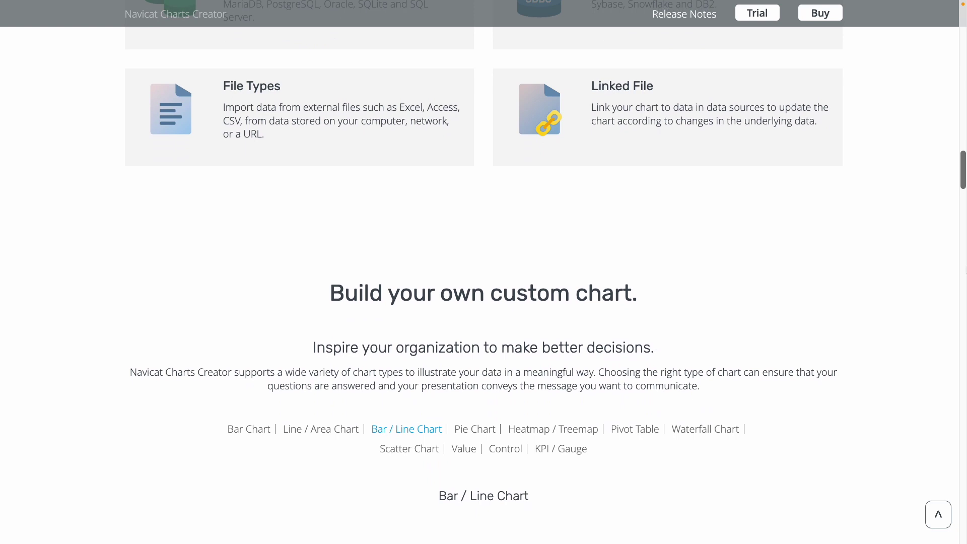
scroll(484, 272, down, 10)
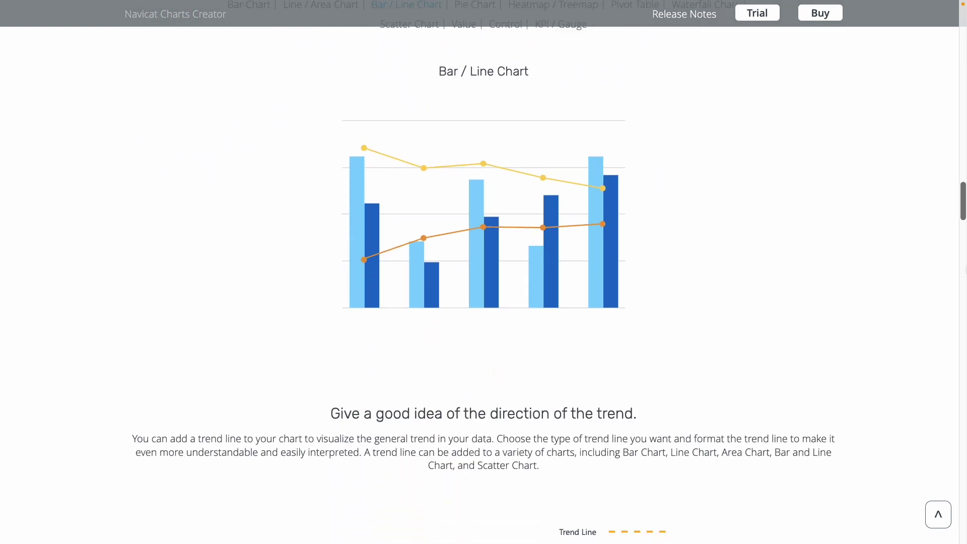
scroll(484, 272, down, 12)
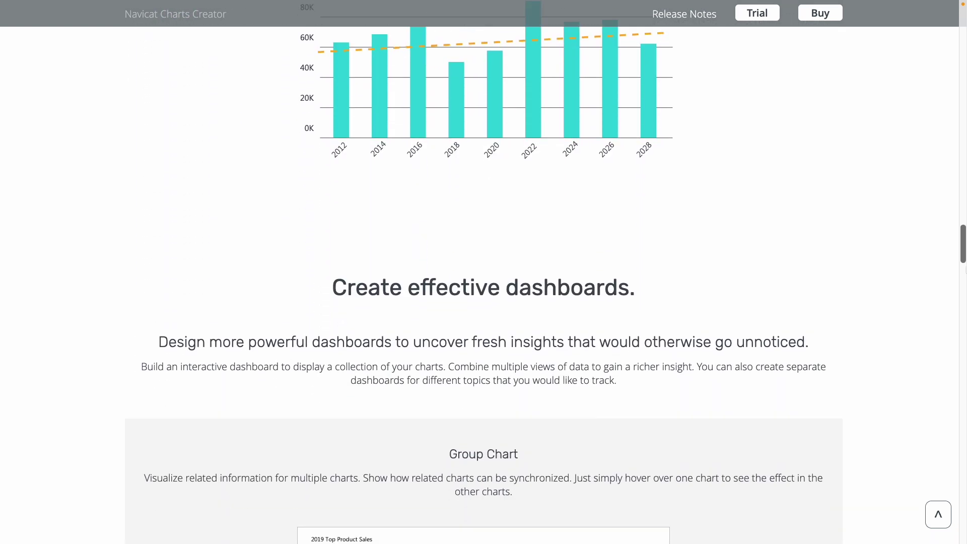
scroll(484, 272, down, 5)
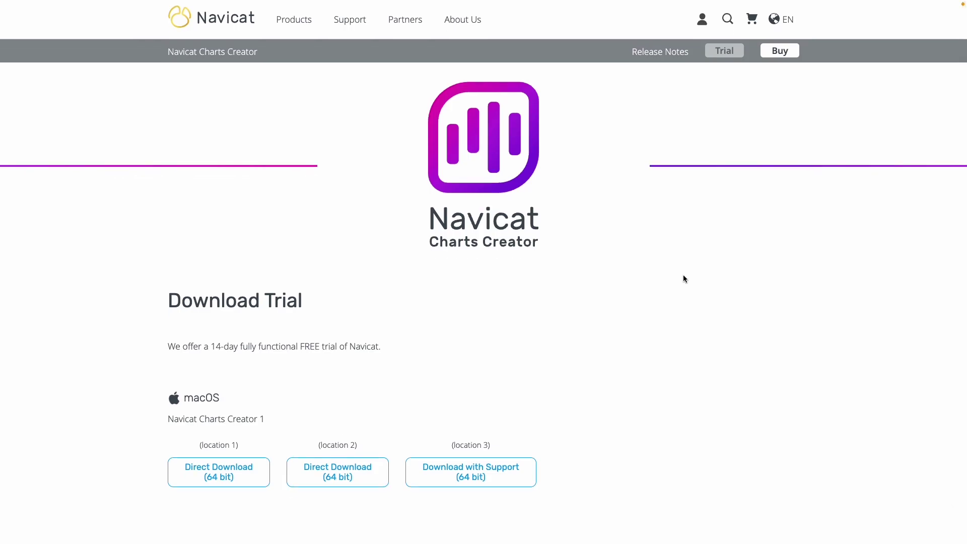
scroll(683, 278, down, 5)
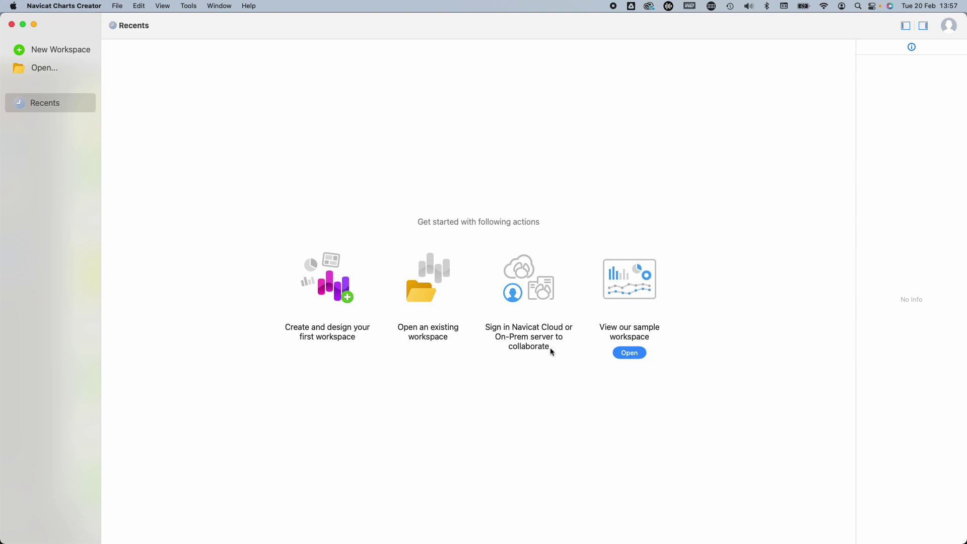
Open the Sample workspace full-screen, present its dashboard filtered to Feb, then return to the workspace.
click(636, 353)
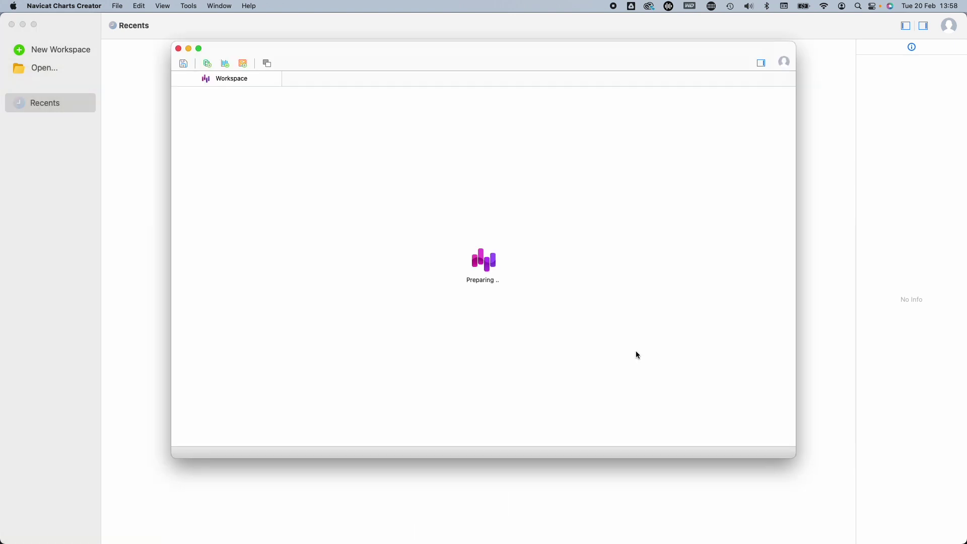
double_click(466, 50)
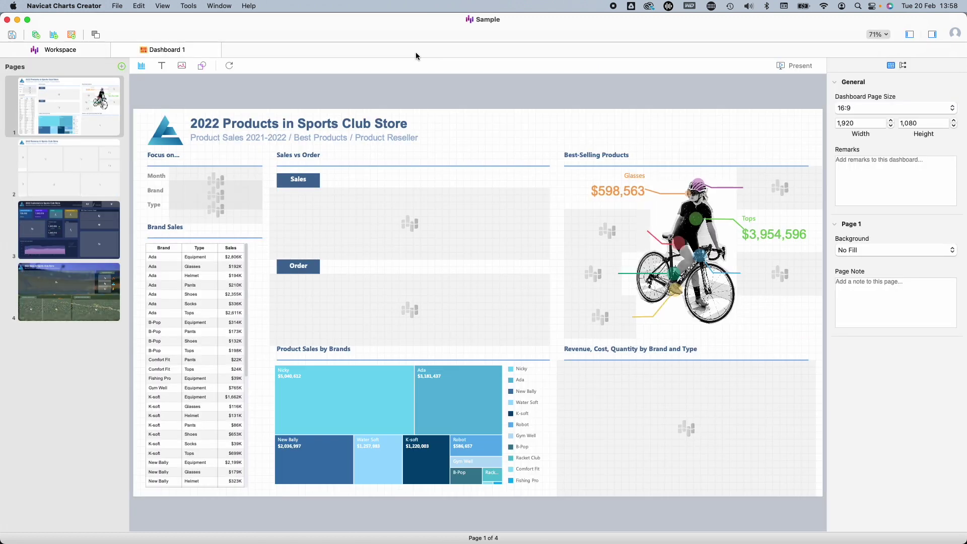
click(790, 67)
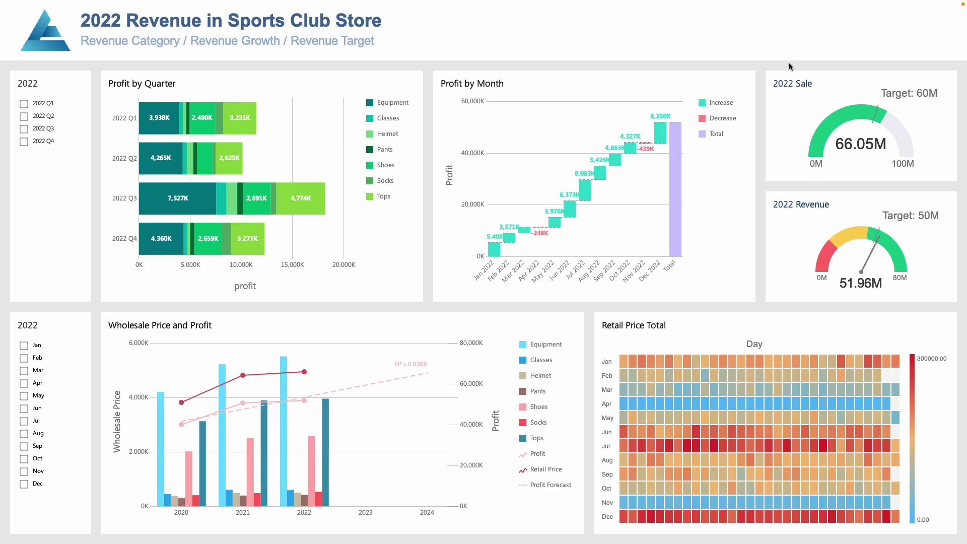
click(24, 359)
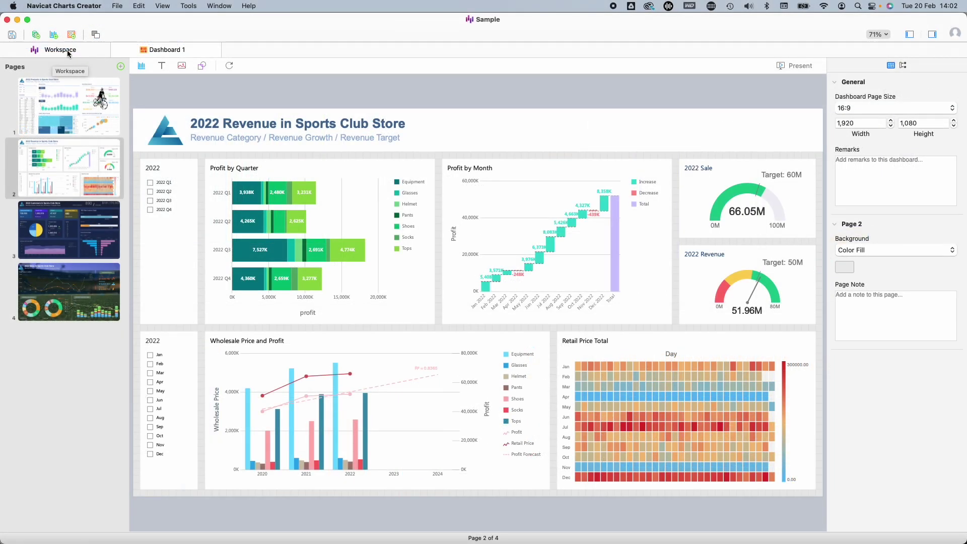
click(69, 53)
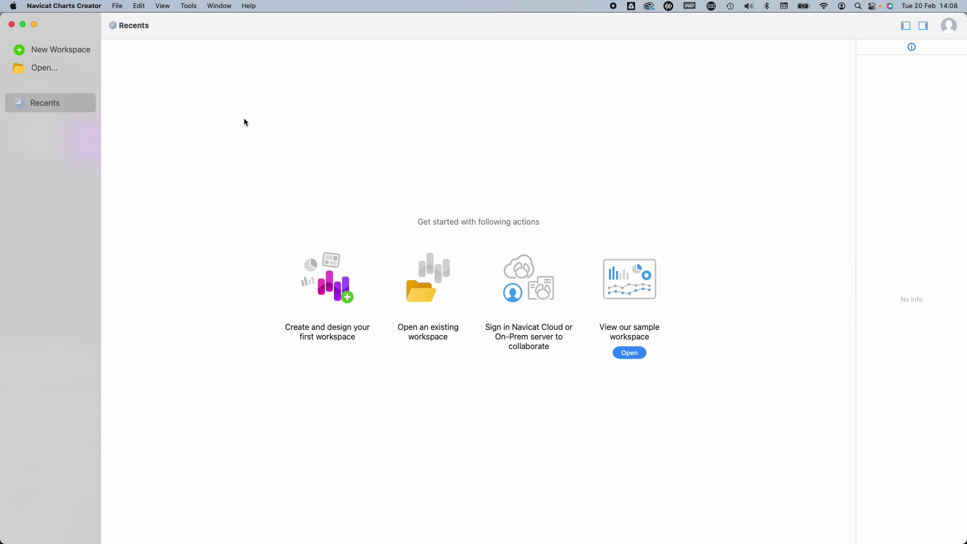
Create a new empty Untitled workspace from the Recents sidebar.
click(74, 51)
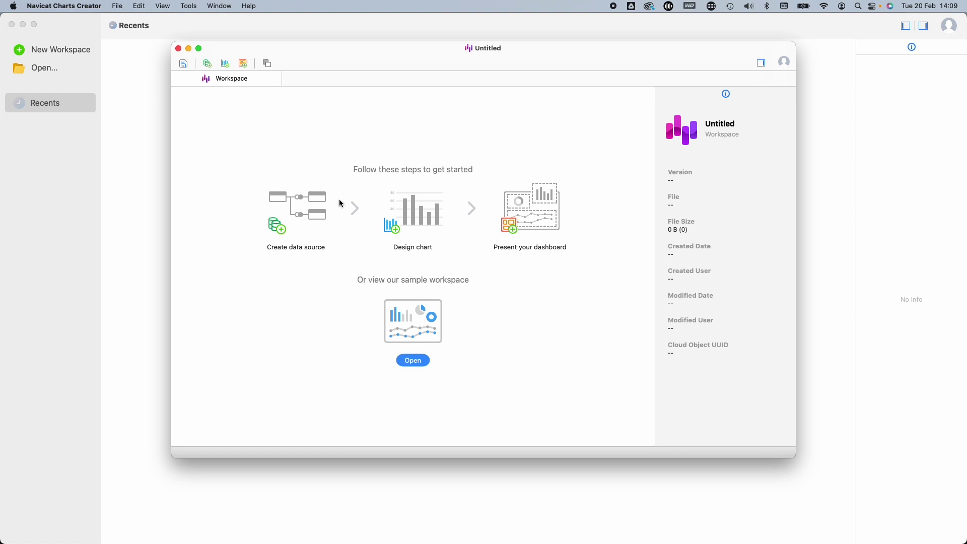
Start Data Source 1 and browse the database and File/ODBC connection types.
click(207, 64)
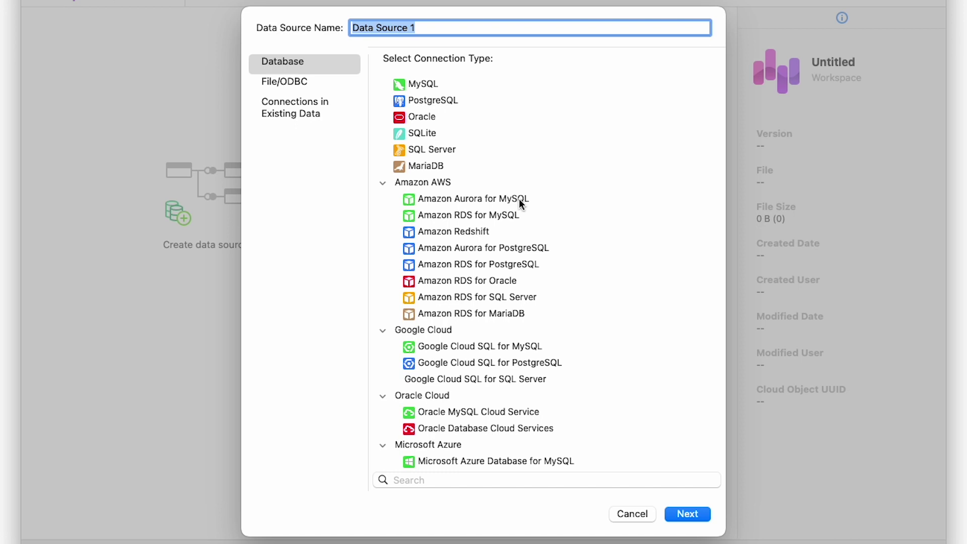
scroll(519, 198, down, 5)
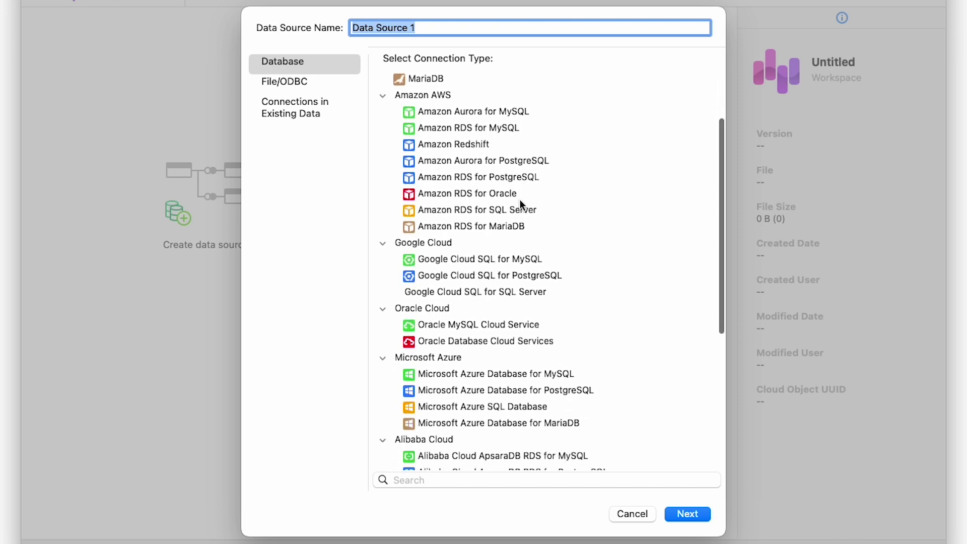
scroll(519, 201, down, 10)
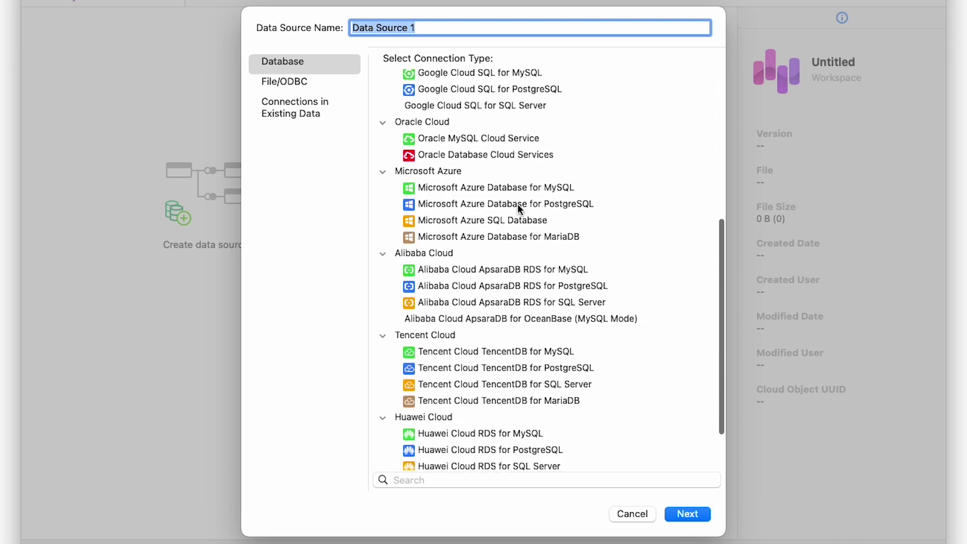
scroll(518, 208, down, 3)
scroll(518, 207, up, 18)
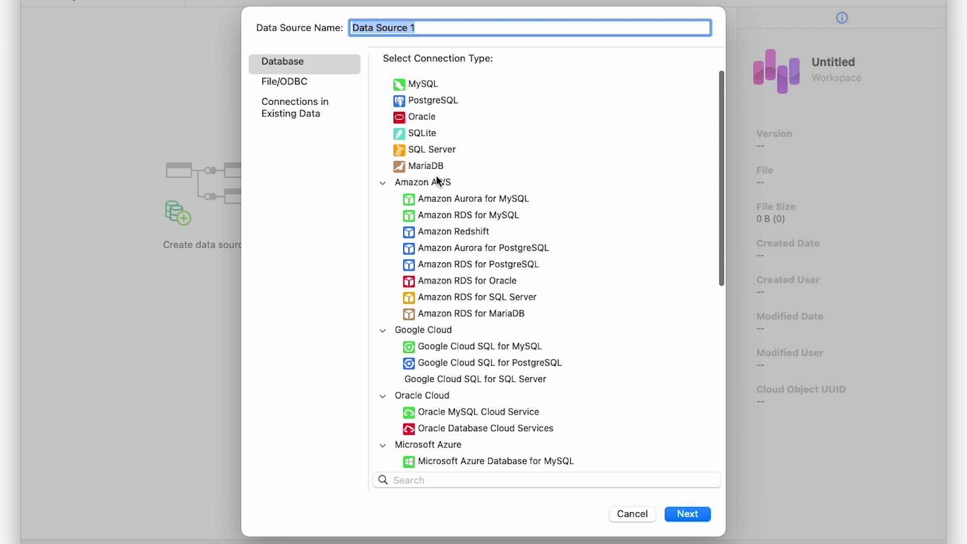
scroll(501, 382, down, 5)
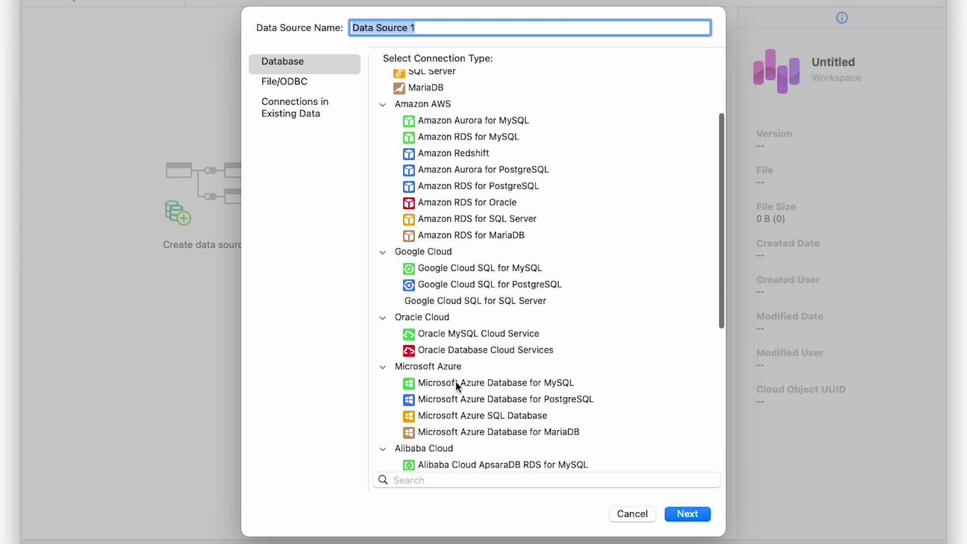
click(300, 82)
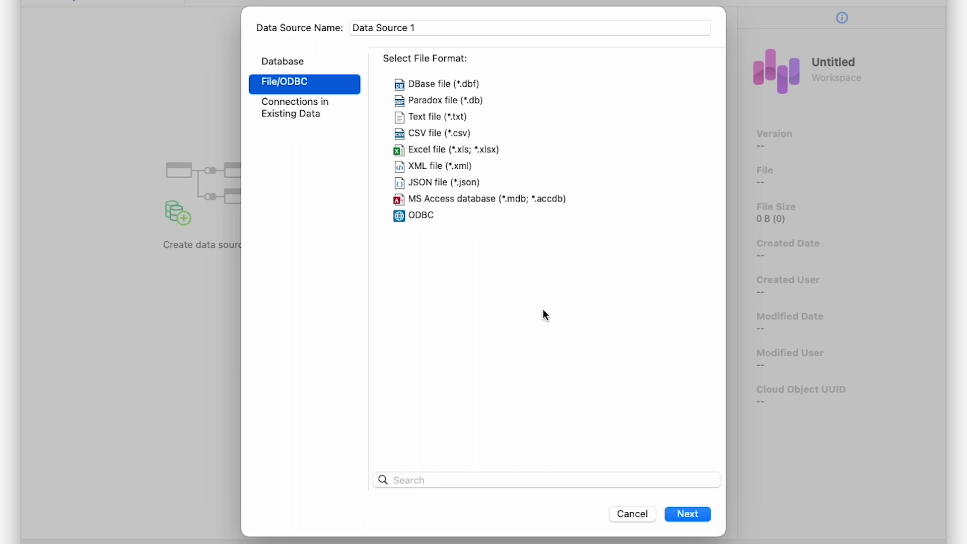
click(290, 59)
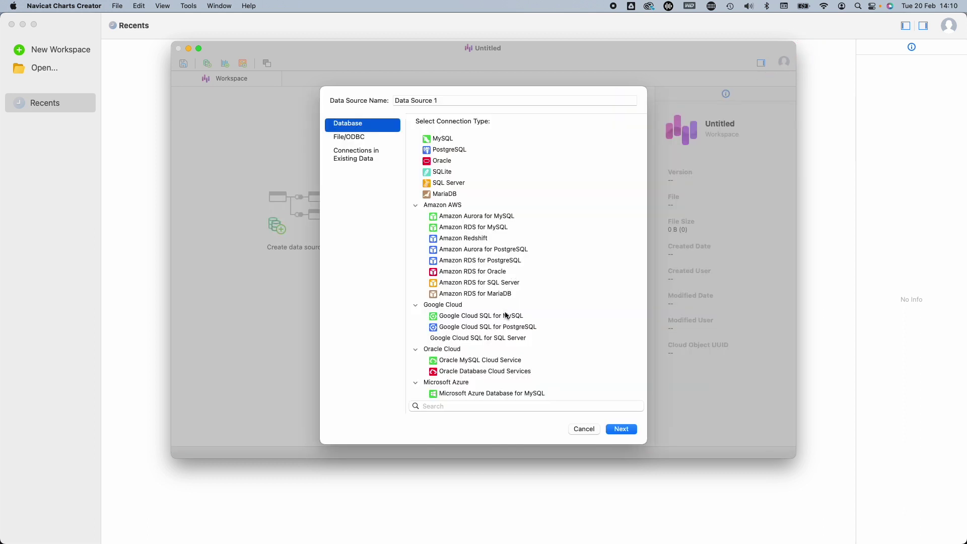
Connect via Google Cloud SQL for MySQL and add Hotel_DB's bookings and segments tables.
click(506, 316)
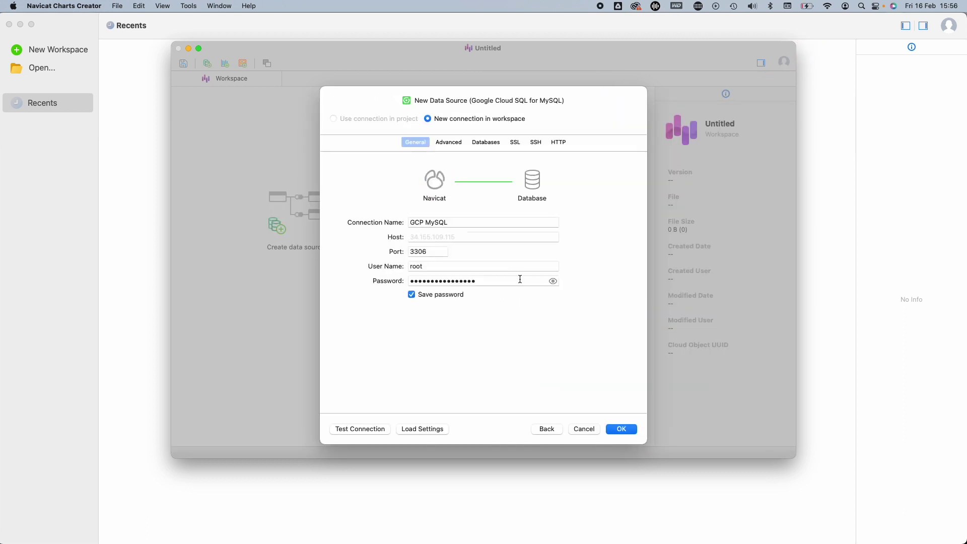
click(621, 429)
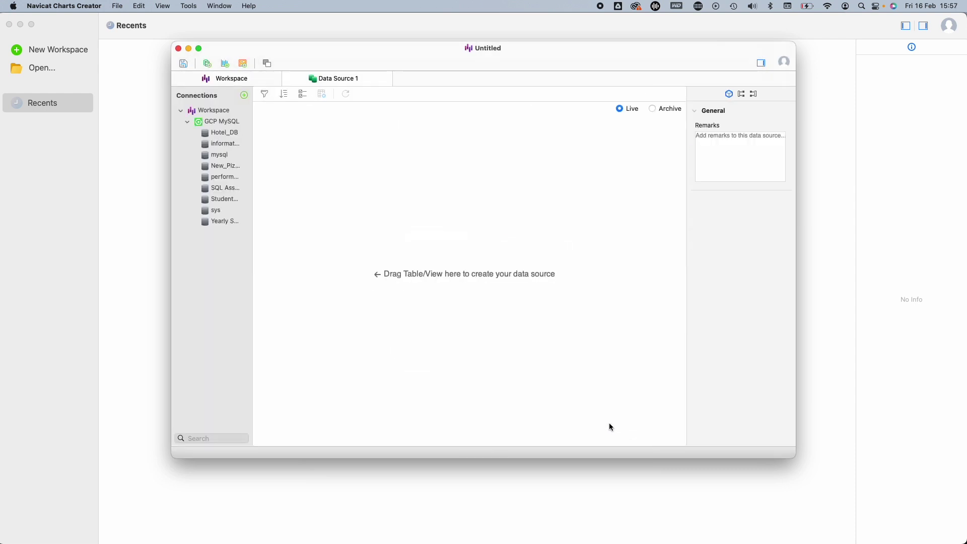
double_click(220, 132)
mouse_move(132, 133)
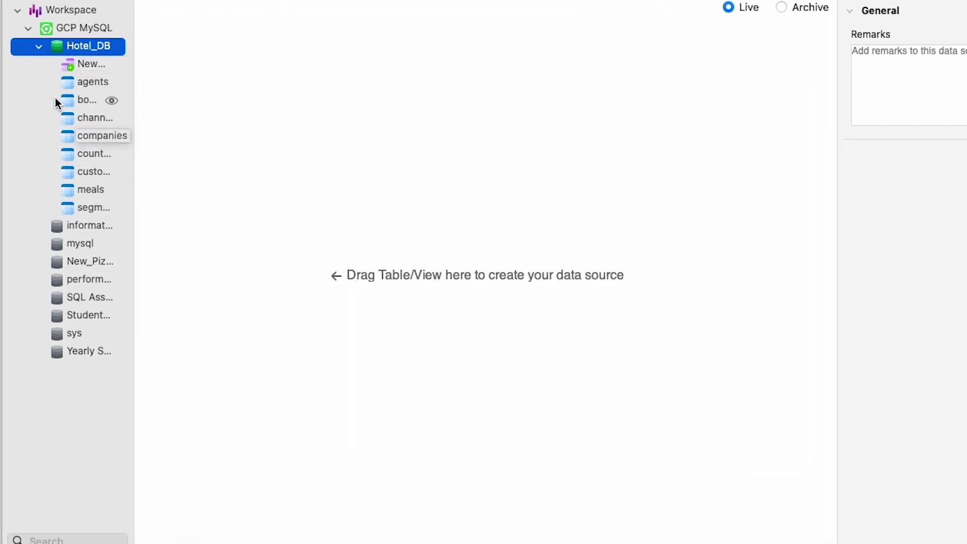
drag(110, 103, 271, 93)
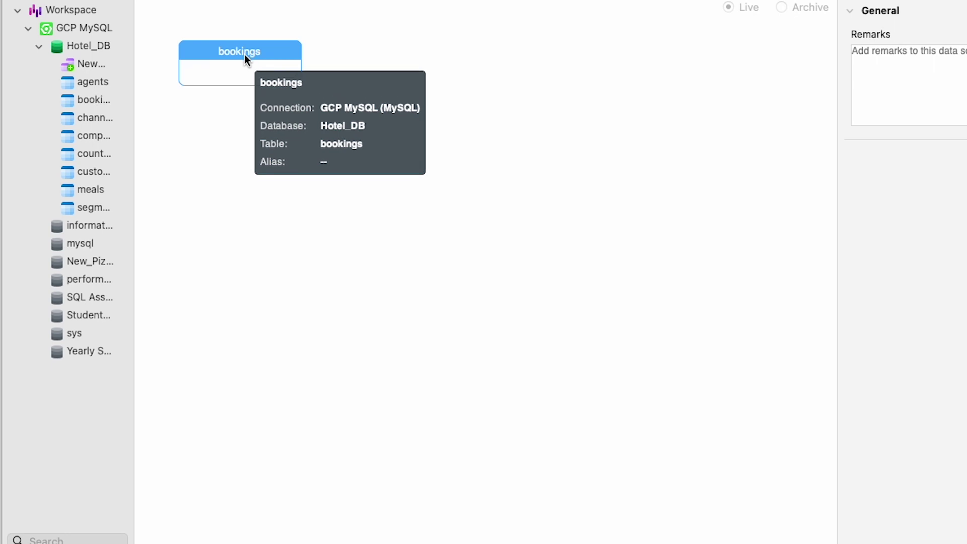
drag(71, 211, 364, 64)
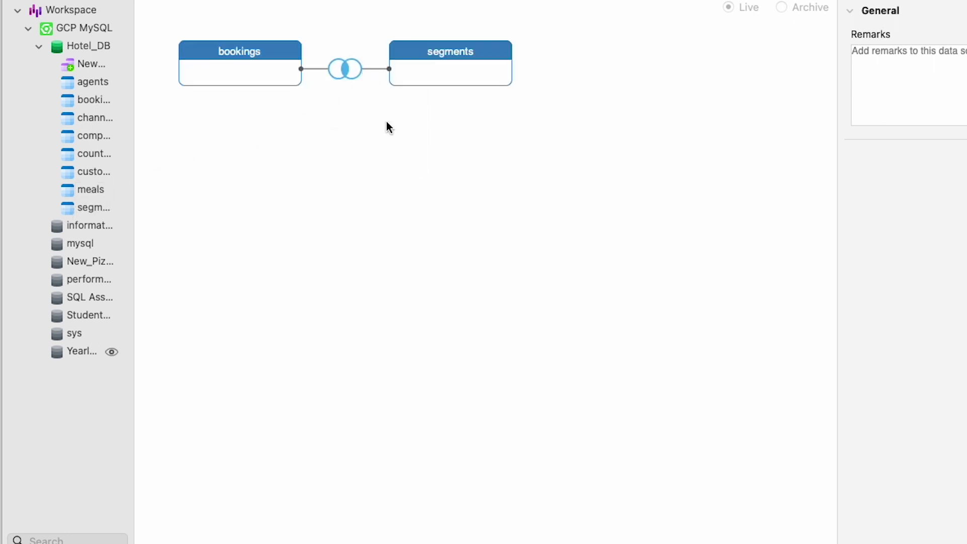
Make the bookings–segments join a Left Join and refresh the data.
click(346, 75)
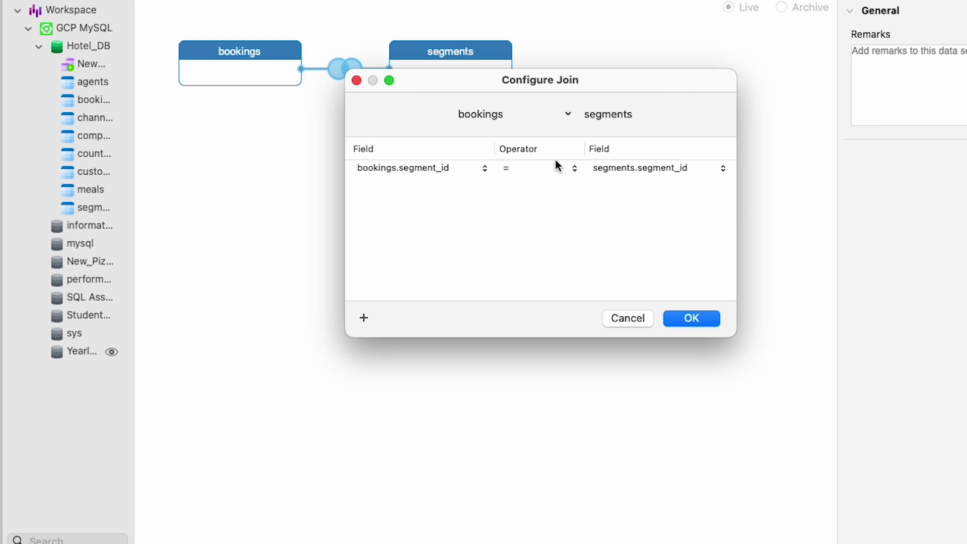
click(569, 116)
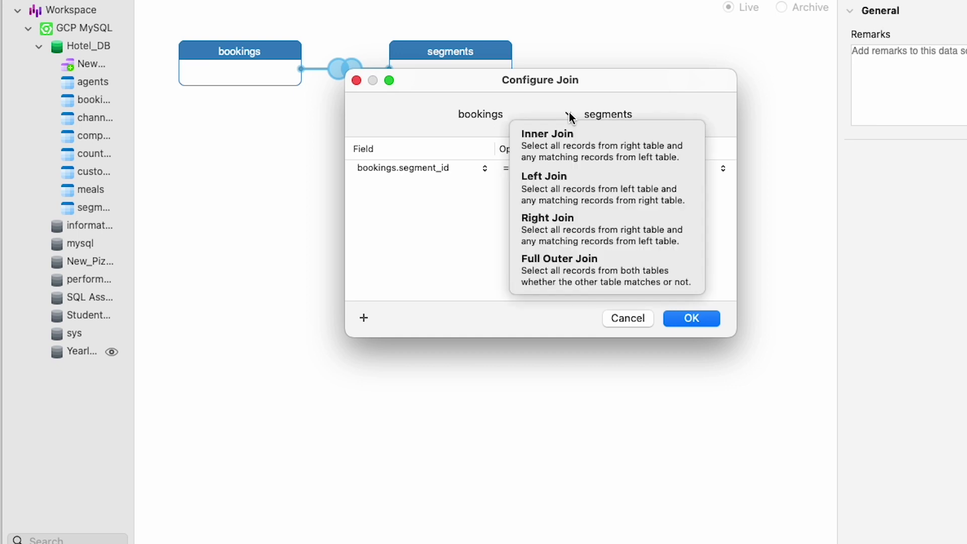
click(550, 181)
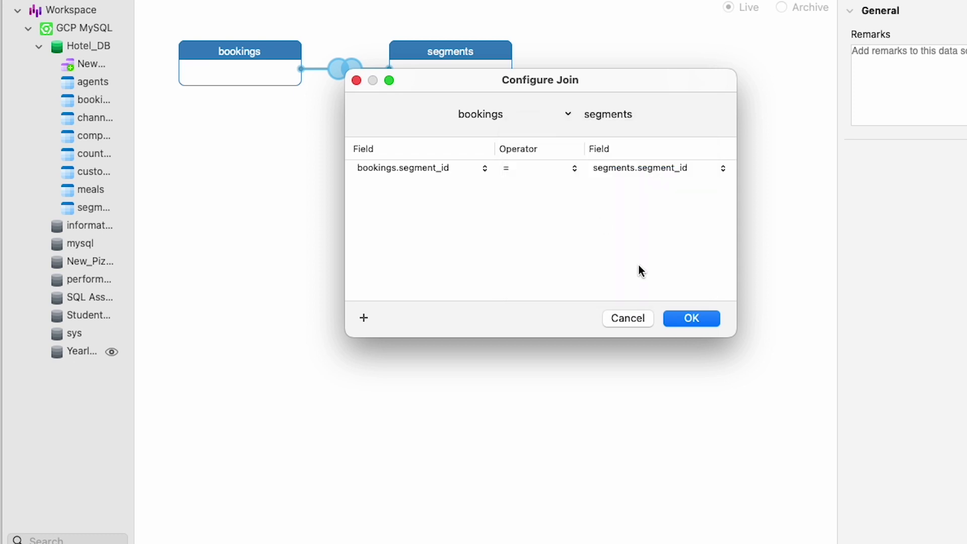
click(692, 319)
click(569, 298)
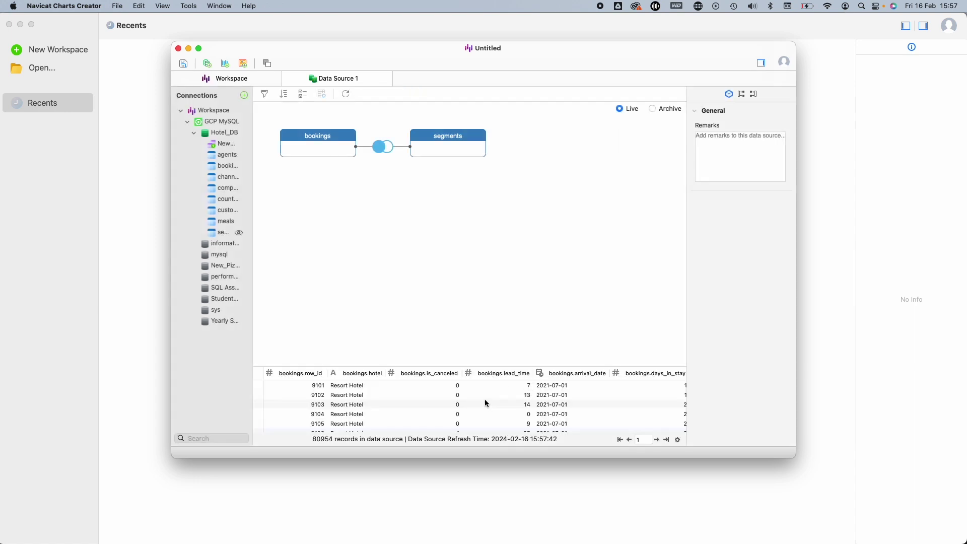
Join the countries table to bookings on country_code.
drag(224, 199, 318, 210)
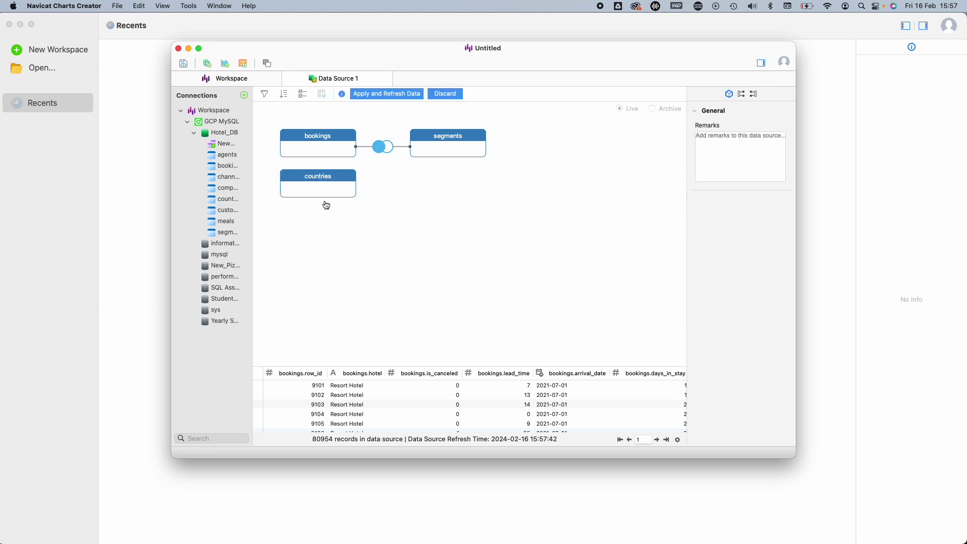
mouse_move(326, 194)
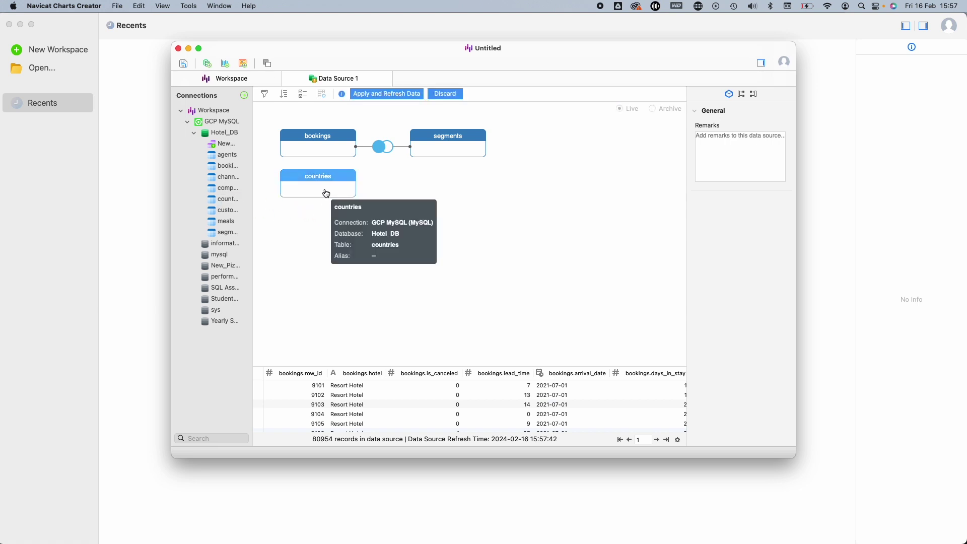
drag(326, 194, 328, 149)
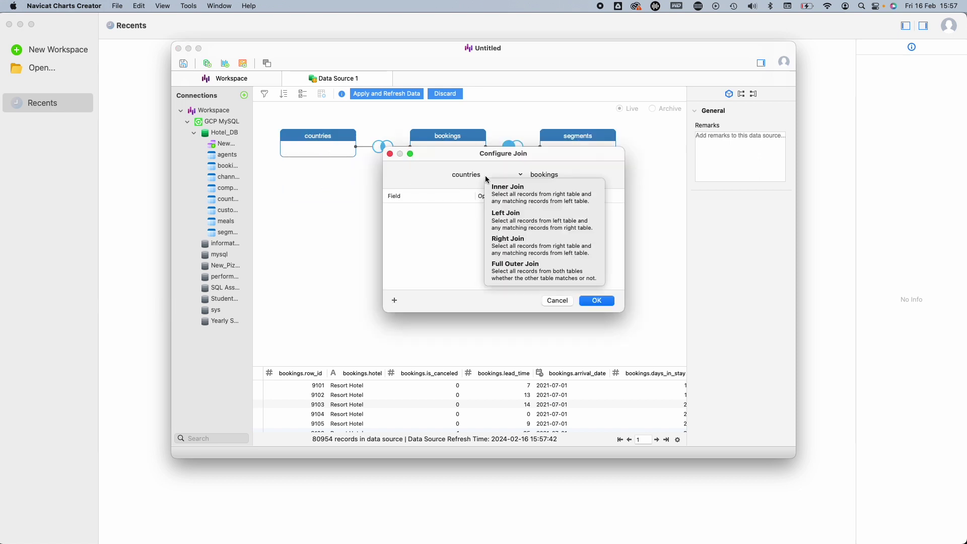
click(395, 301)
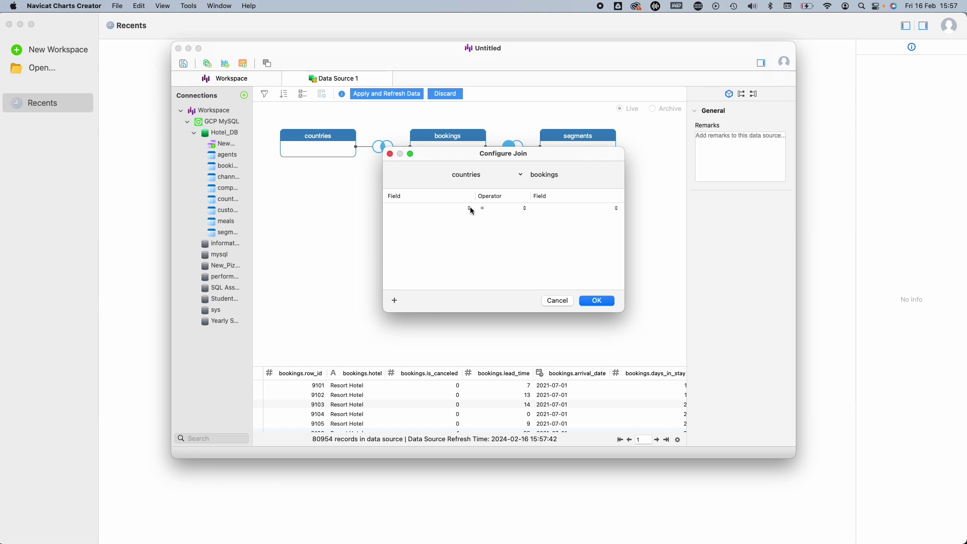
click(470, 208)
scroll(457, 241, down, 3)
click(456, 241)
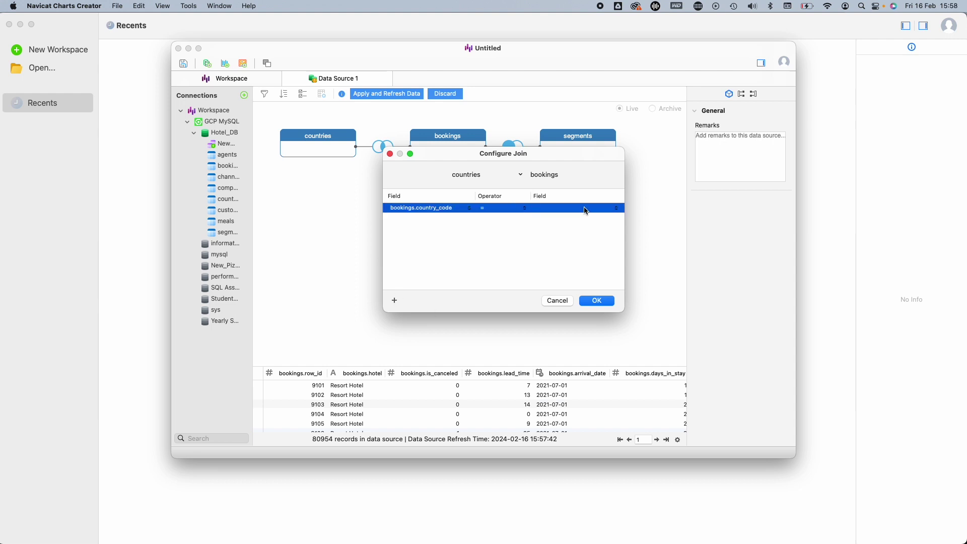
click(616, 208)
scroll(615, 235, down, 5)
scroll(615, 235, up, 2)
click(592, 222)
click(597, 301)
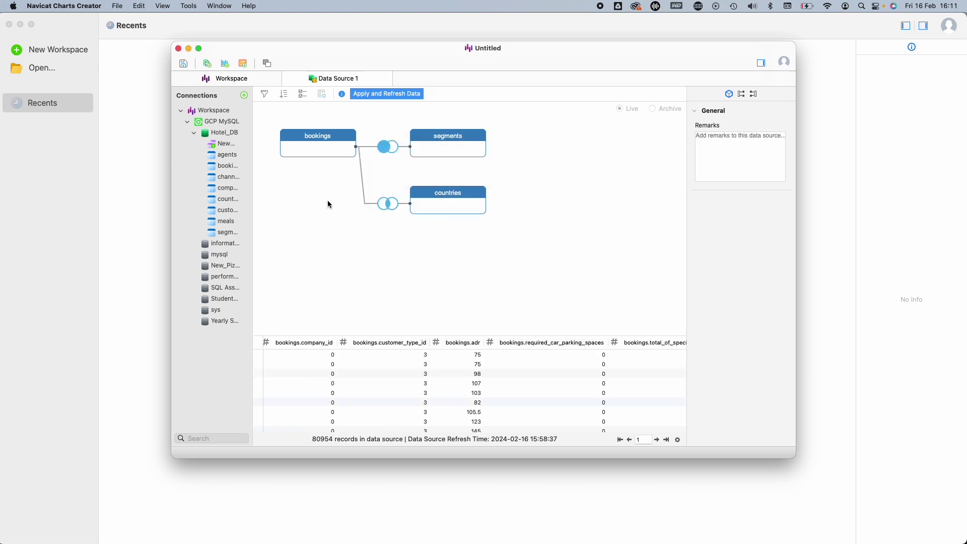
Left-join the channels and meals tables to bookings.
drag(224, 177, 396, 247)
click(522, 292)
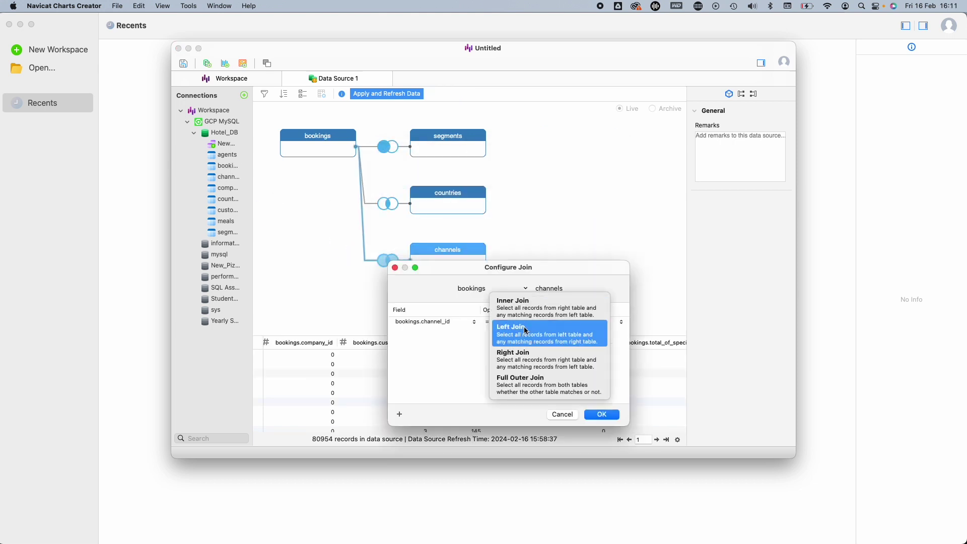
click(526, 331)
click(616, 414)
drag(222, 229, 398, 302)
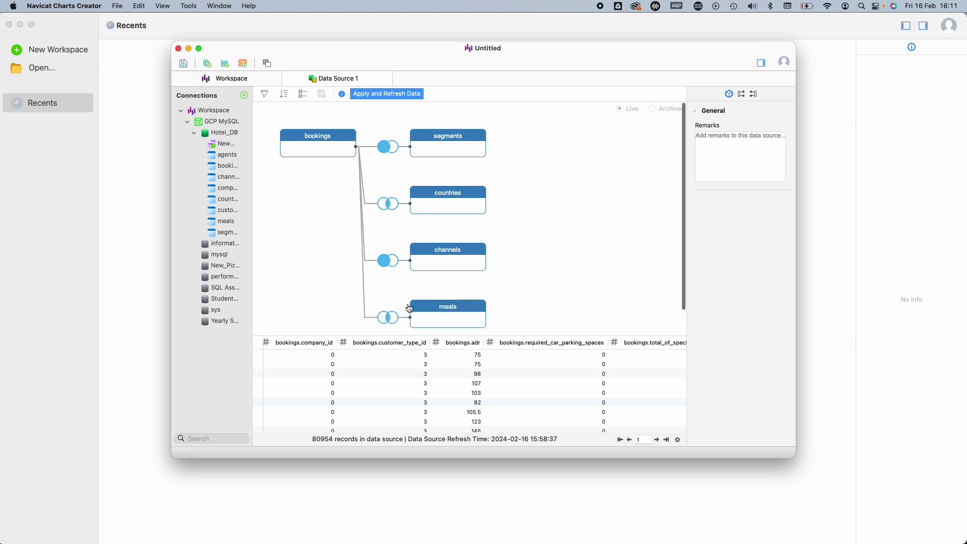
click(525, 346)
click(549, 391)
click(615, 473)
Rename Data Source 1 to 'Reservations'.
right_click(386, 80)
click(401, 150)
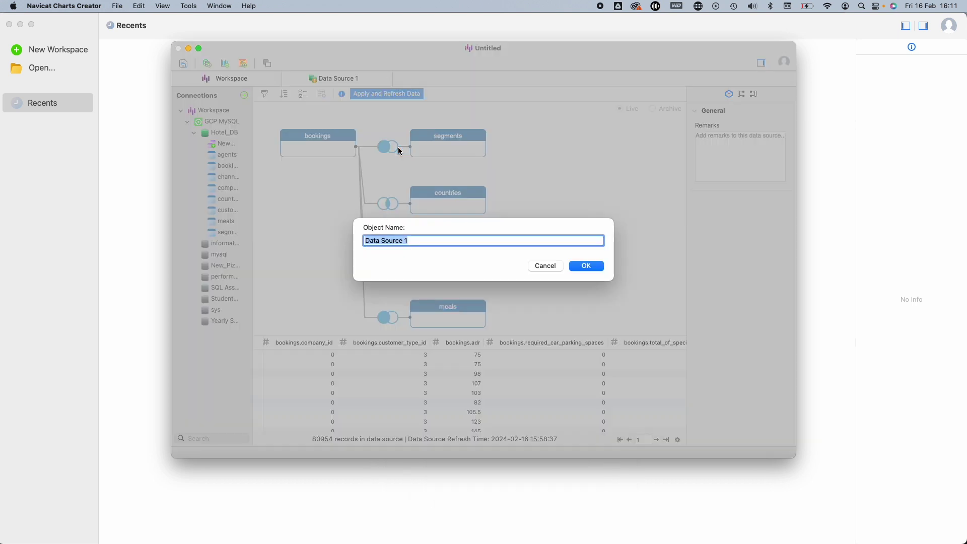
text(Reservations)
key(Return)
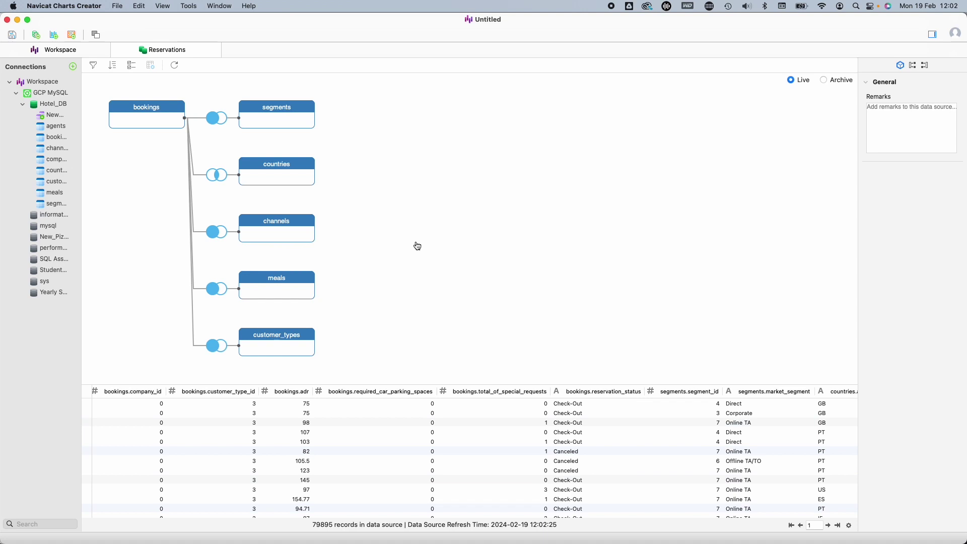
Create Chart 2 using the Reservations data source.
click(54, 36)
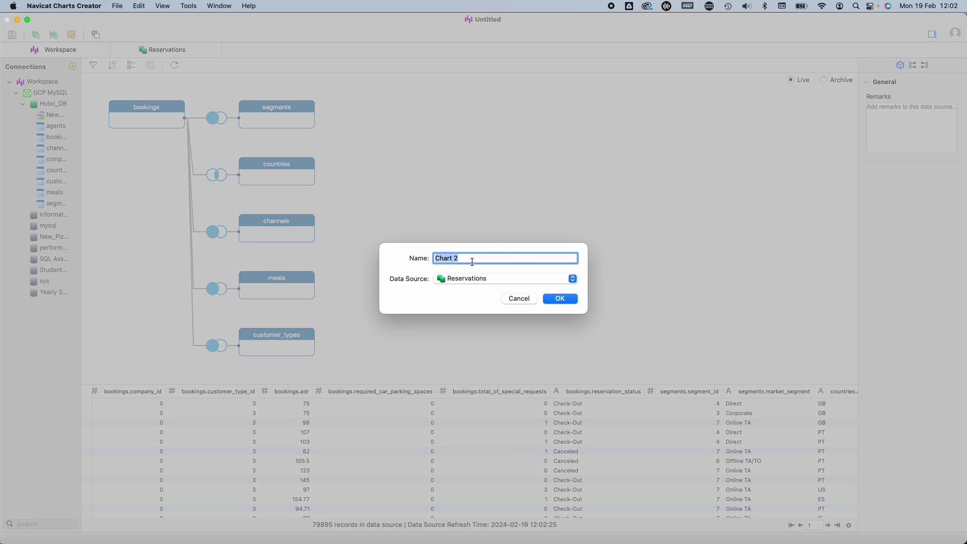
click(464, 280)
click(466, 280)
click(573, 298)
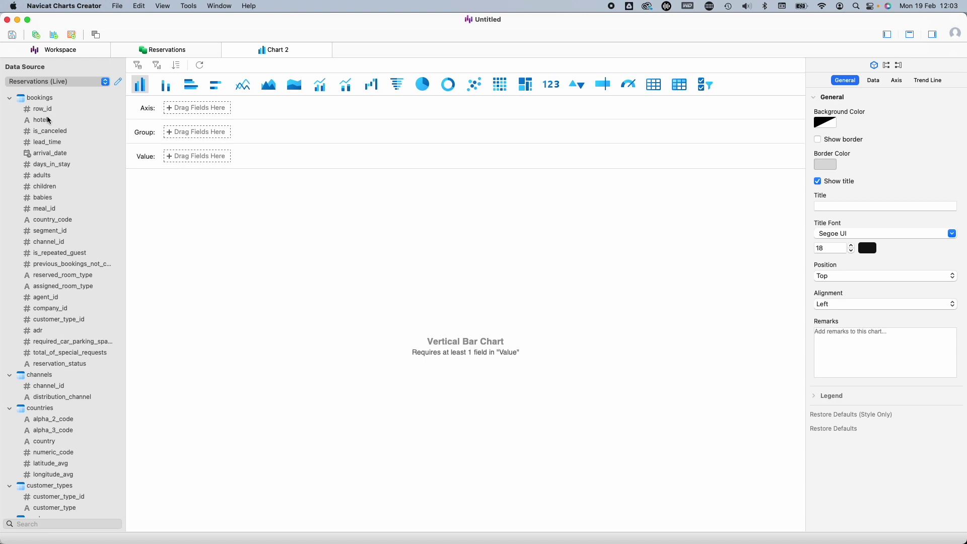
Put row_id in the Value slot aggregated as Count (Distinct).
drag(35, 109, 211, 157)
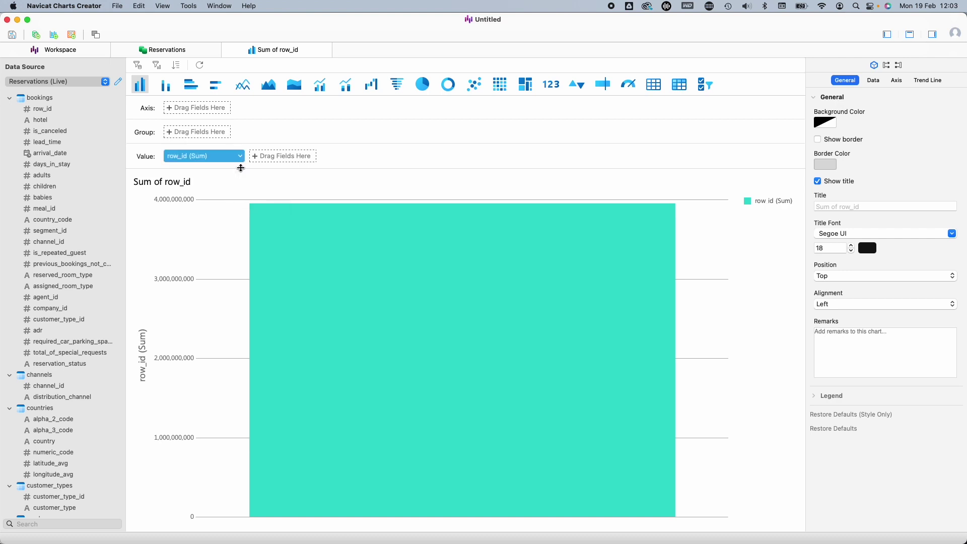
click(240, 156)
mouse_move(237, 170)
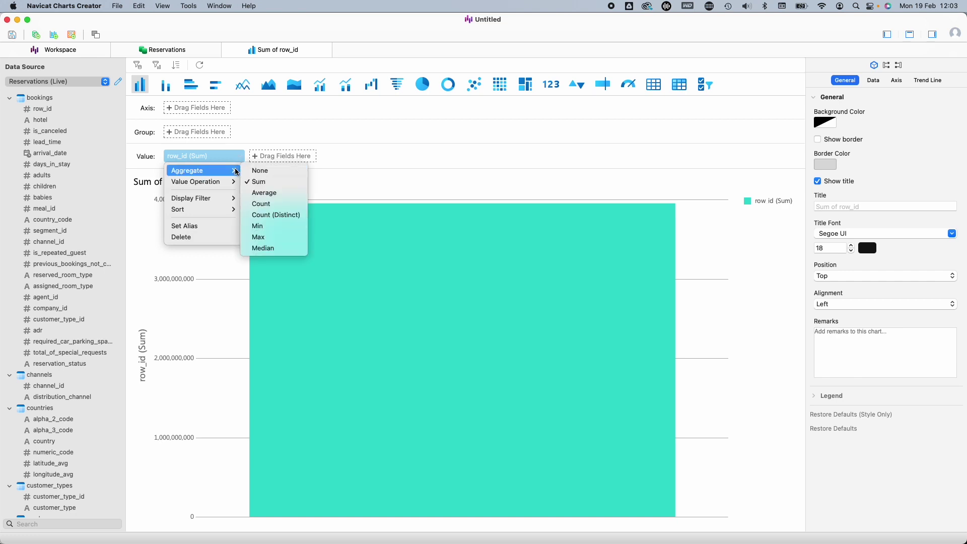
click(274, 215)
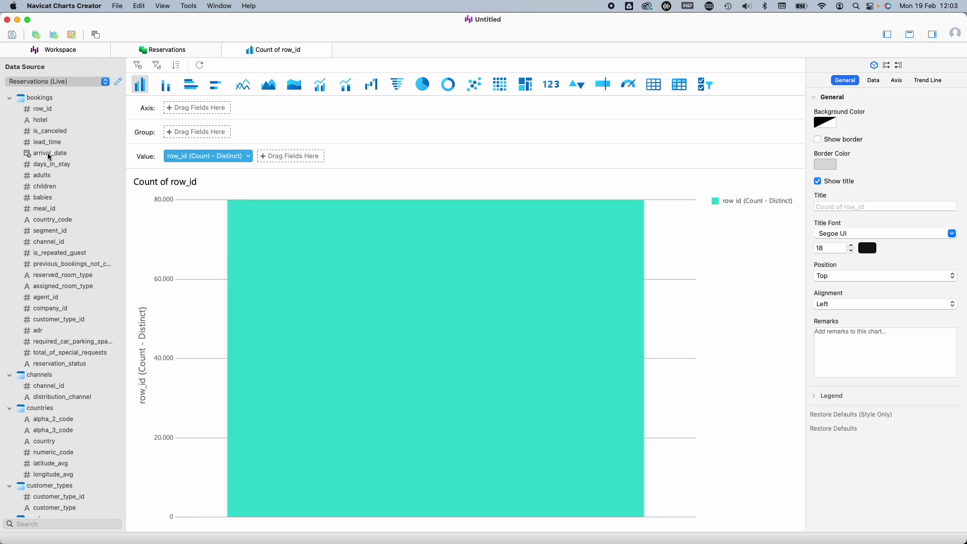
Put arrival_date on the axis aggregated by Month, grouped by customer_type.
drag(49, 157, 204, 109)
drag(204, 109, 204, 109)
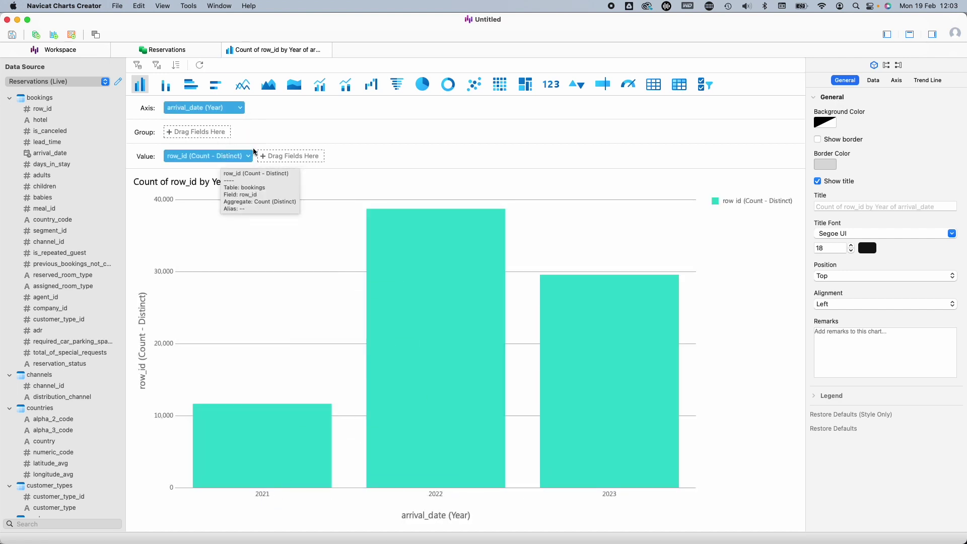
click(240, 108)
mouse_move(222, 123)
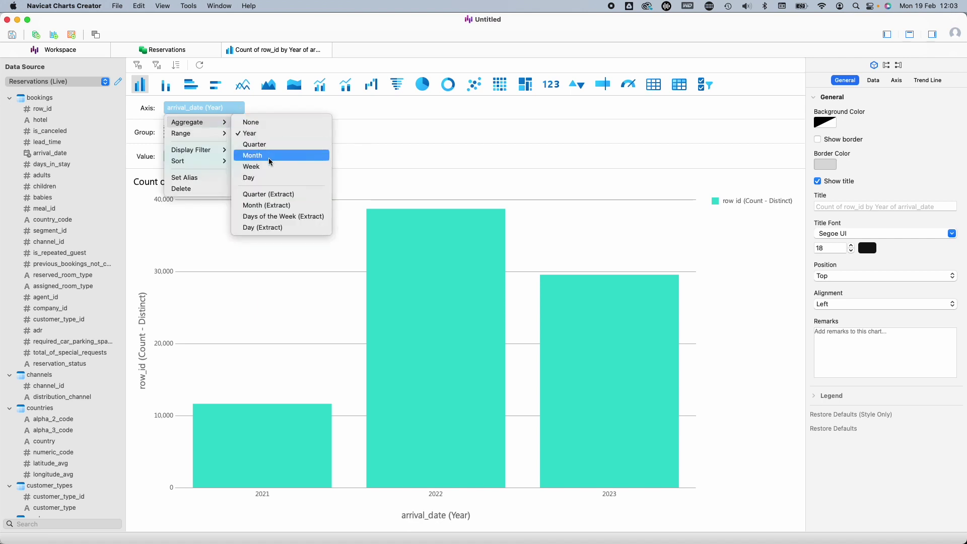
click(310, 154)
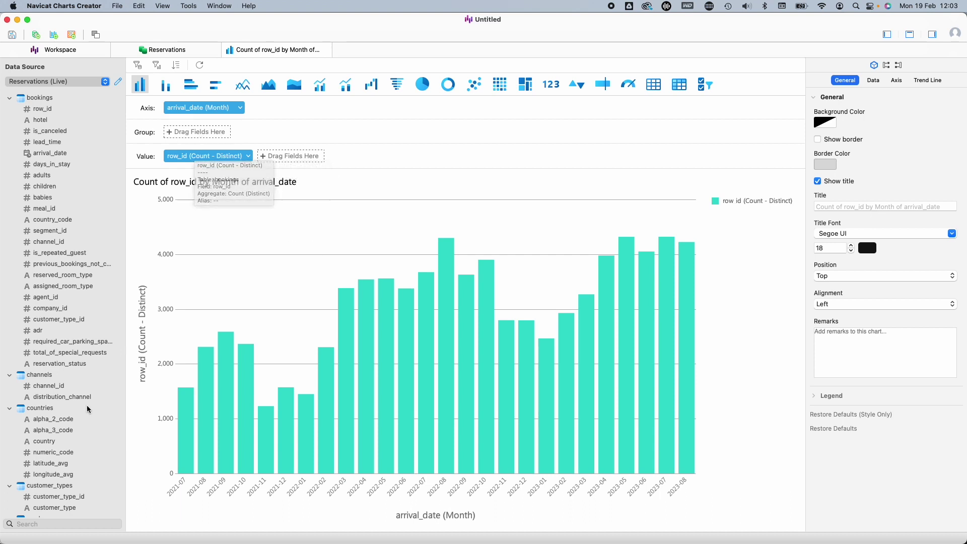
drag(55, 508, 211, 132)
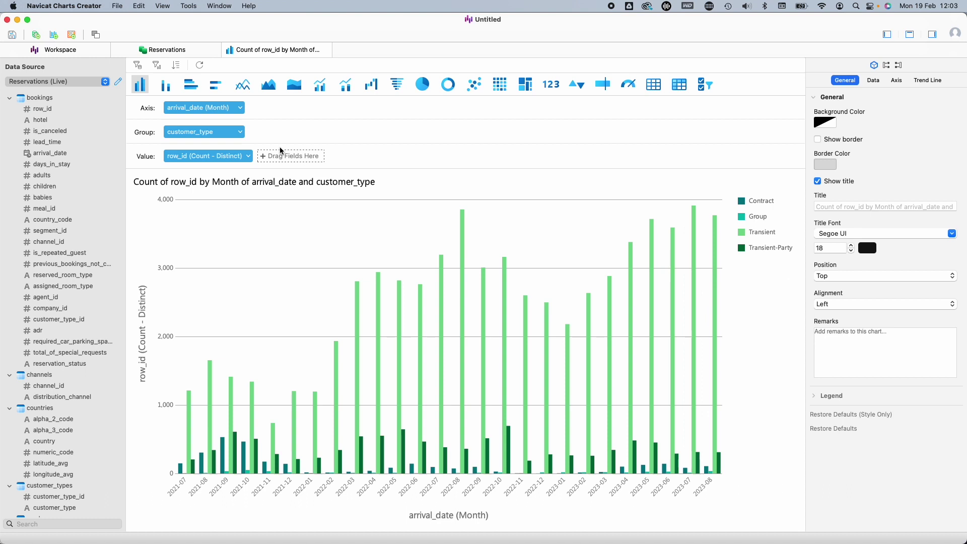
Try stacked column, line and waterfall chart types, settling on the line chart.
click(164, 84)
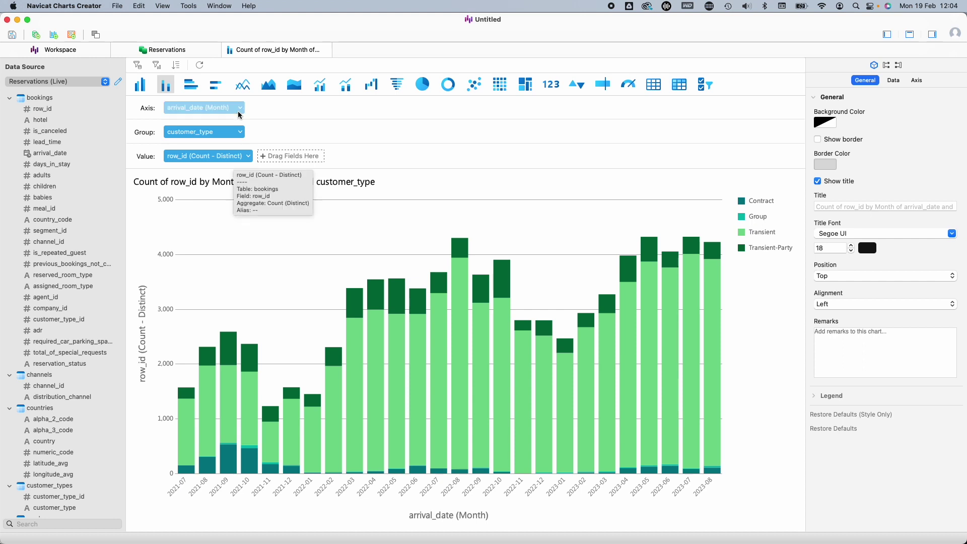
click(243, 86)
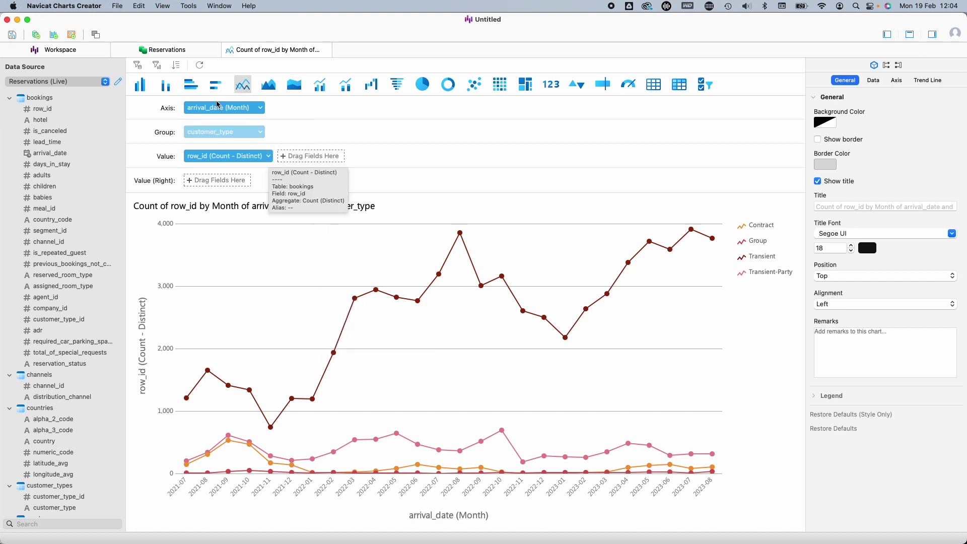
click(371, 84)
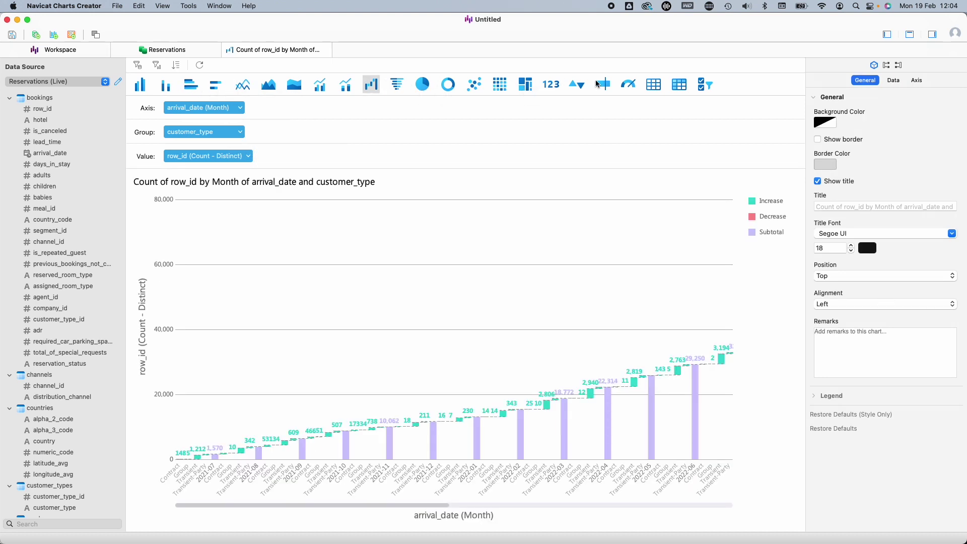
click(250, 84)
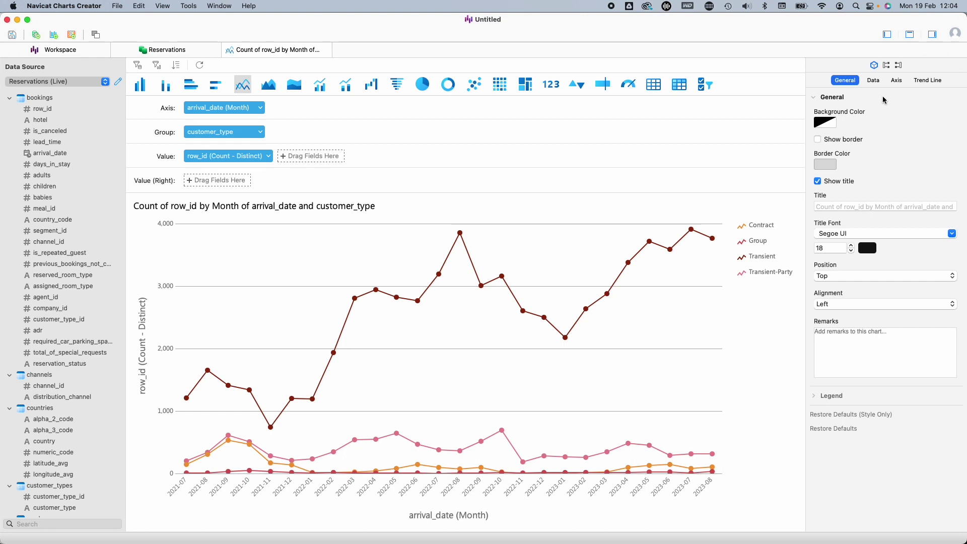
Title the chart 'Bookings by year and month'.
click(845, 205)
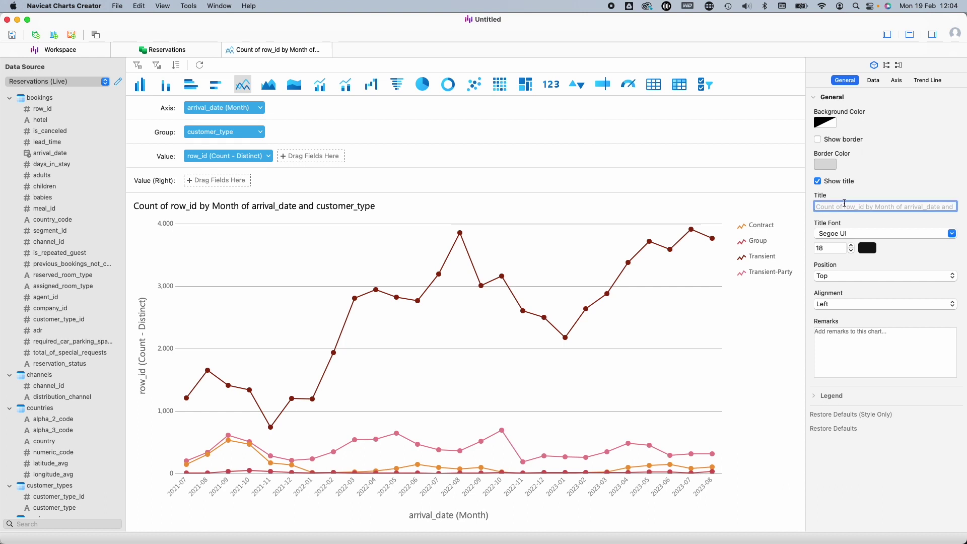
text(Booking)
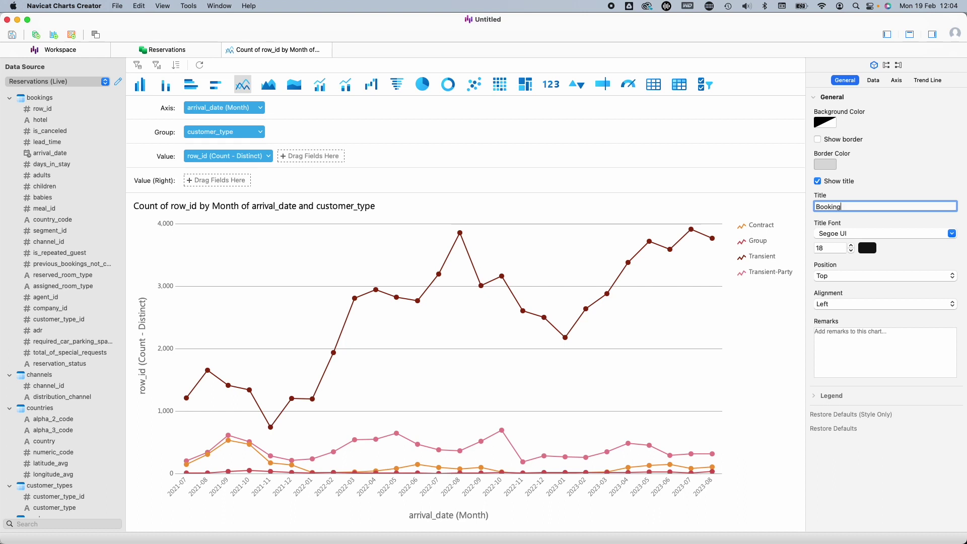
text(s by year and month)
key(Return)
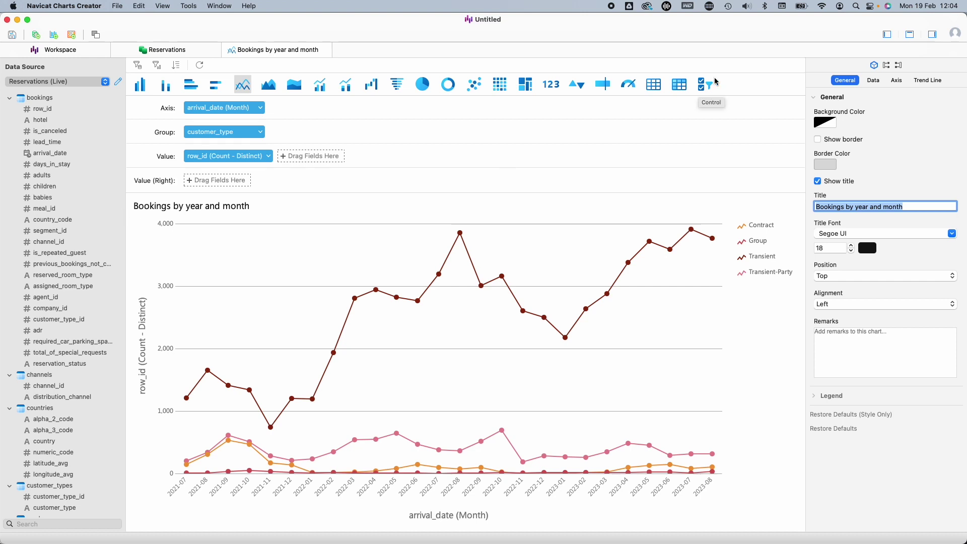
Set the X-axis title to 'date' in the axis settings.
click(898, 80)
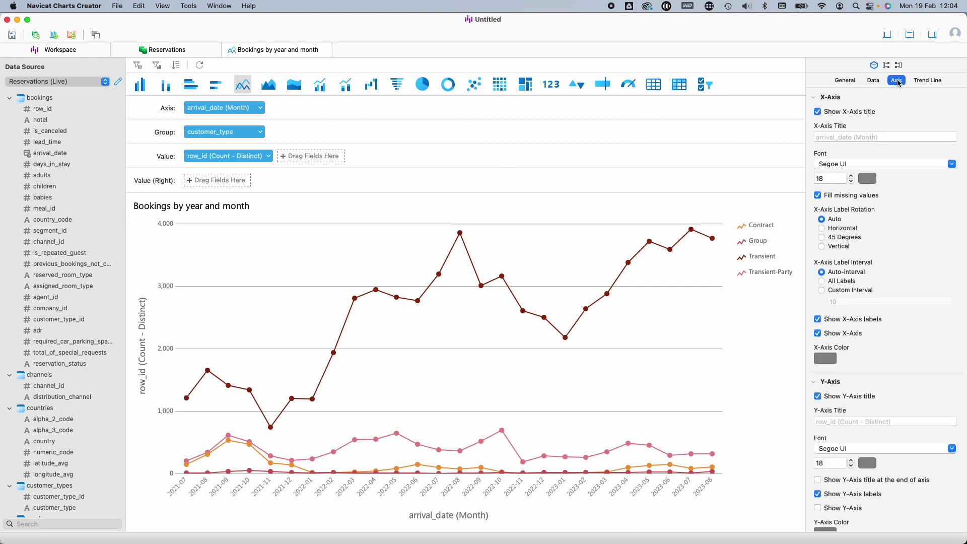
click(856, 135)
text(date)
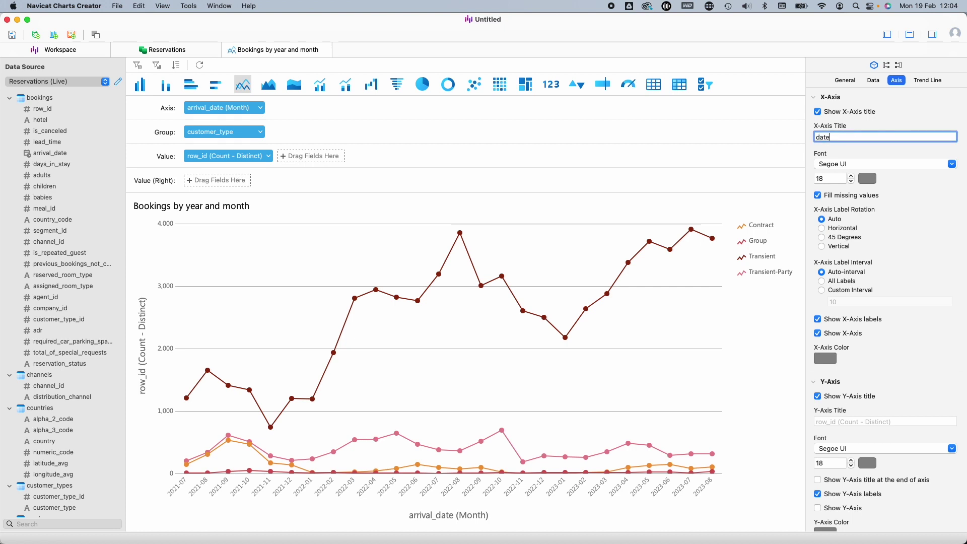
key(Return)
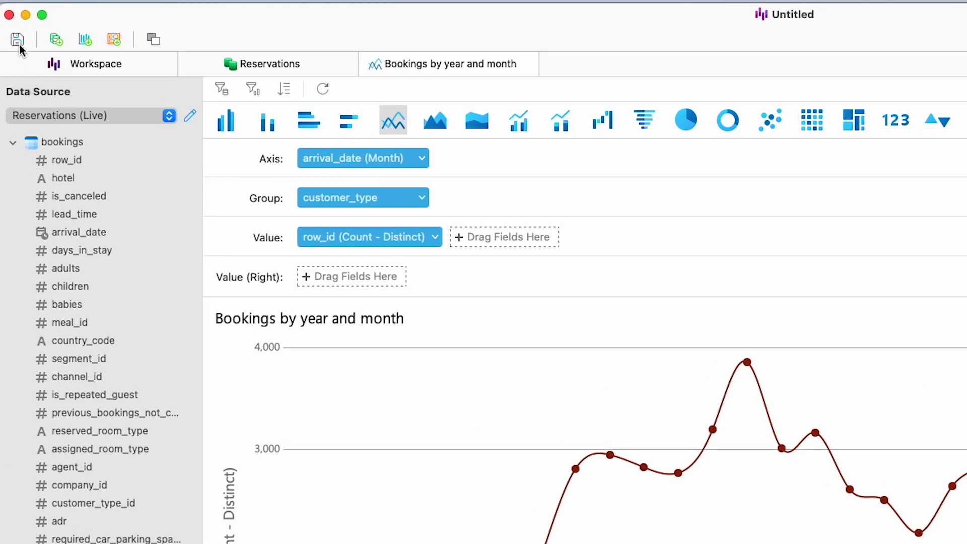
Save the chart workbook as Bookings.ncharts.
click(19, 43)
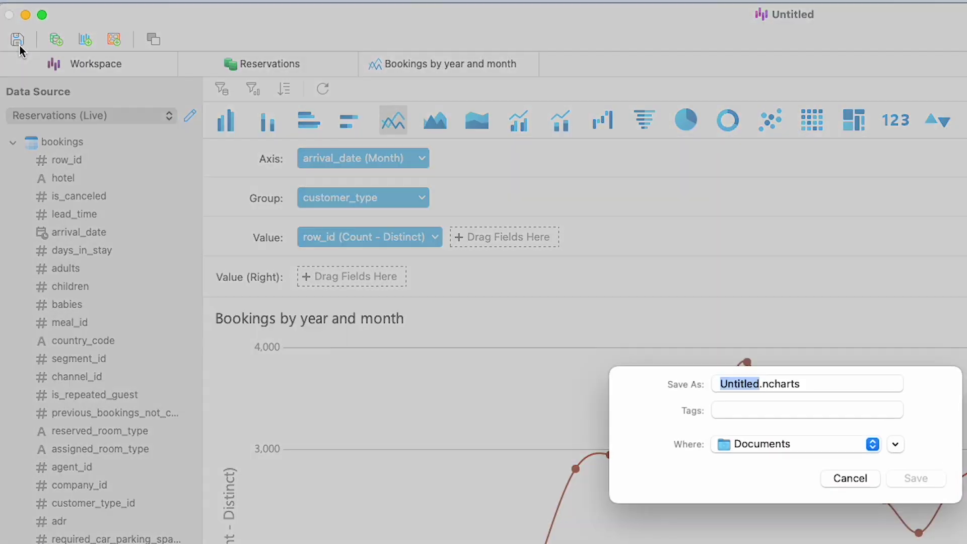
text(Bookings)
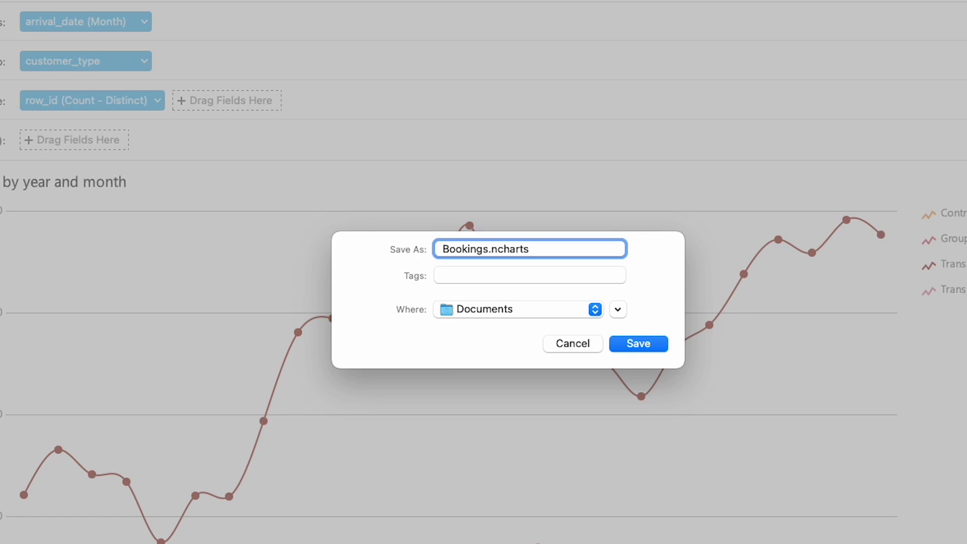
click(654, 343)
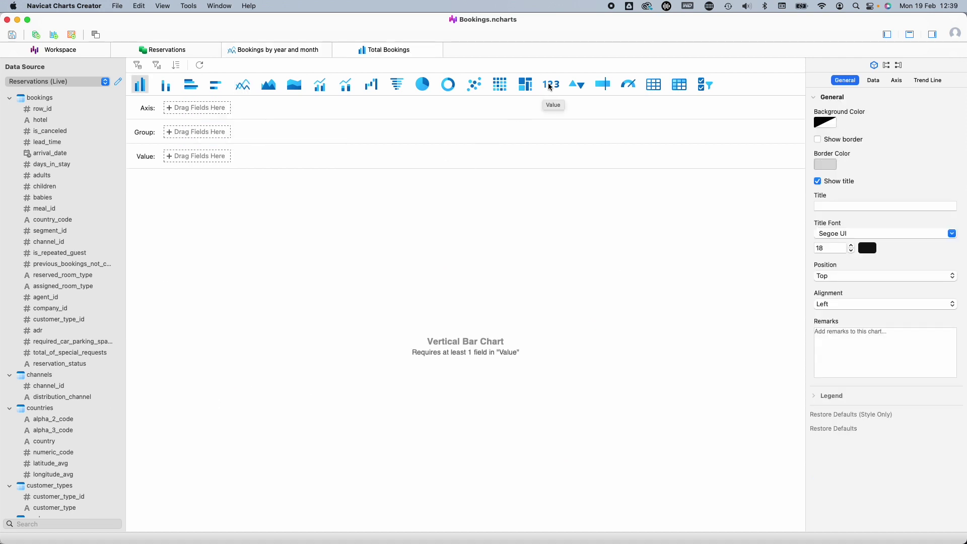
Make it a value chart showing the distinct count of row_id.
click(551, 85)
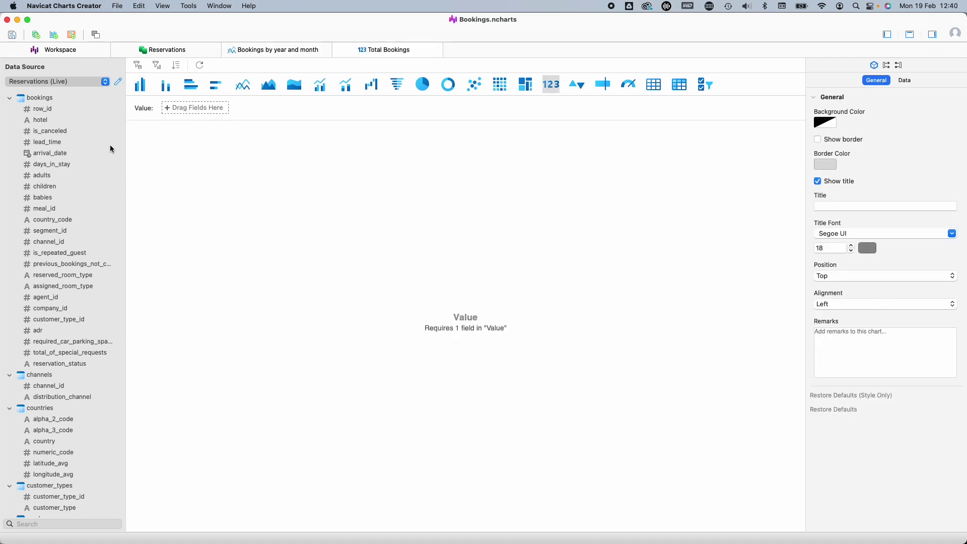
drag(44, 112, 207, 109)
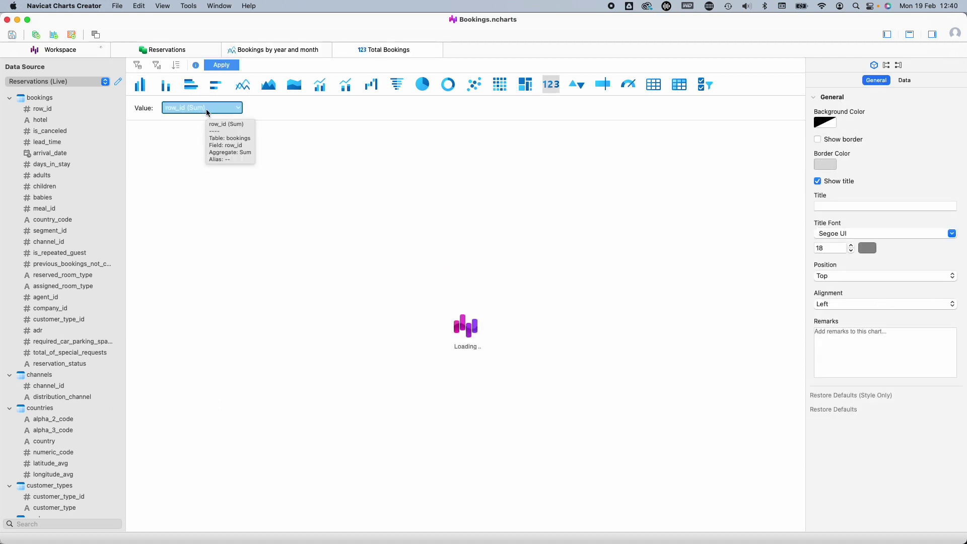
click(238, 108)
mouse_move(207, 125)
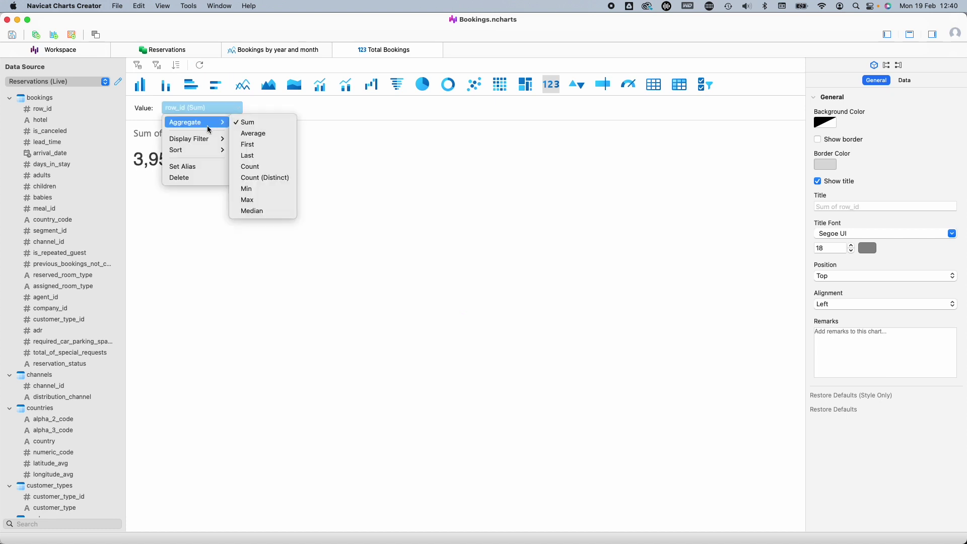
click(269, 177)
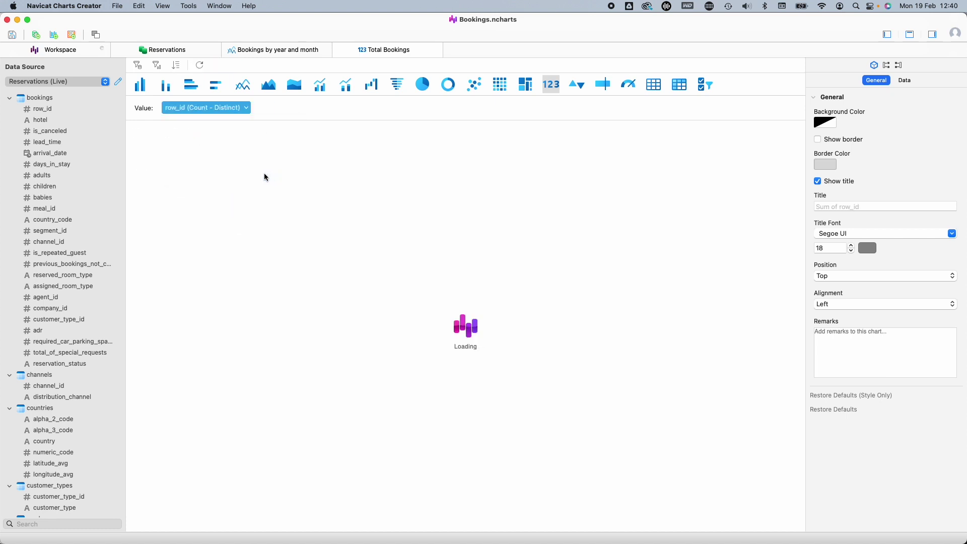
Title the value chart 'Total bookings' and duplicate the Total Bookings chart.
click(843, 206)
text(Total boo)
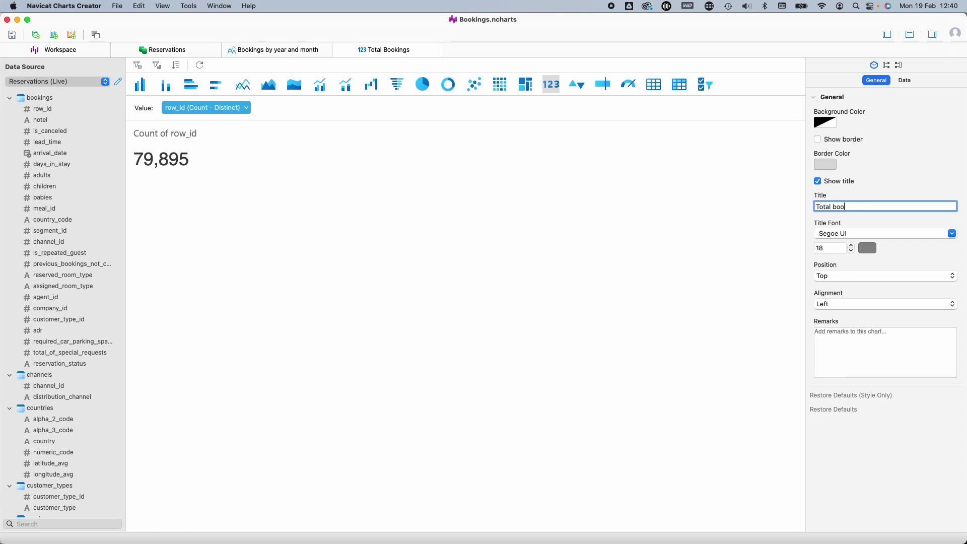
text(kings)
key(Return)
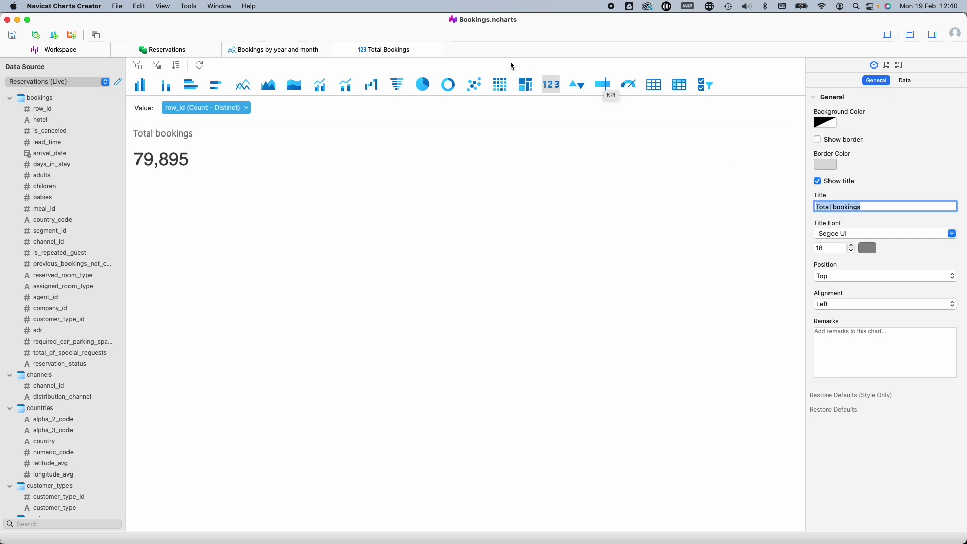
click(436, 49)
click(458, 110)
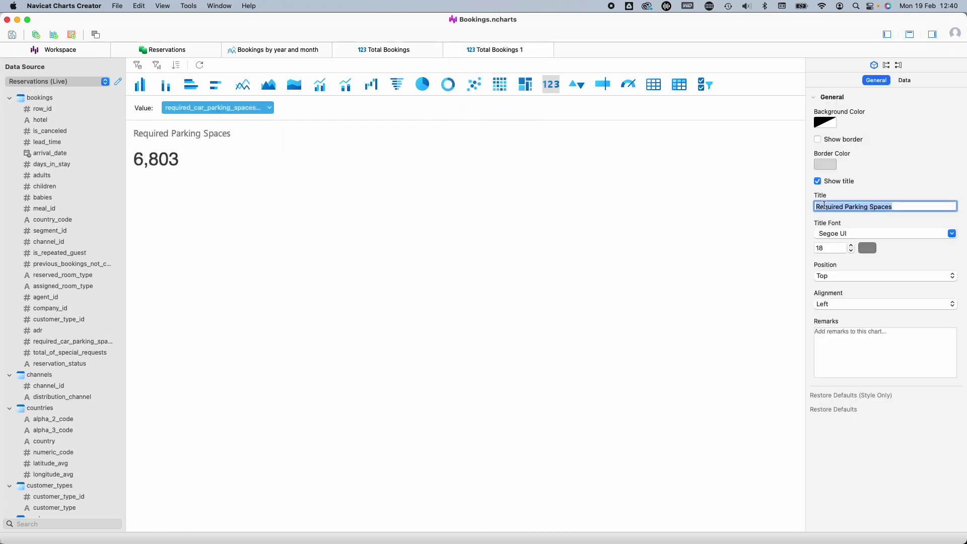
Rename the duplicated chart to 'Parking spaces', then pick another action from its tab menu.
click(546, 50)
click(573, 123)
text(Parking spaces)
key(Return)
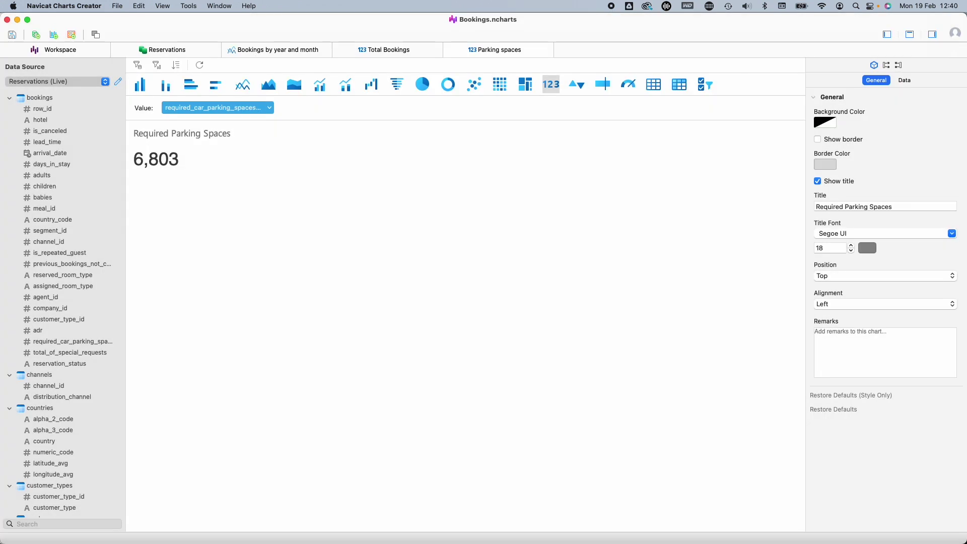
click(546, 50)
click(560, 109)
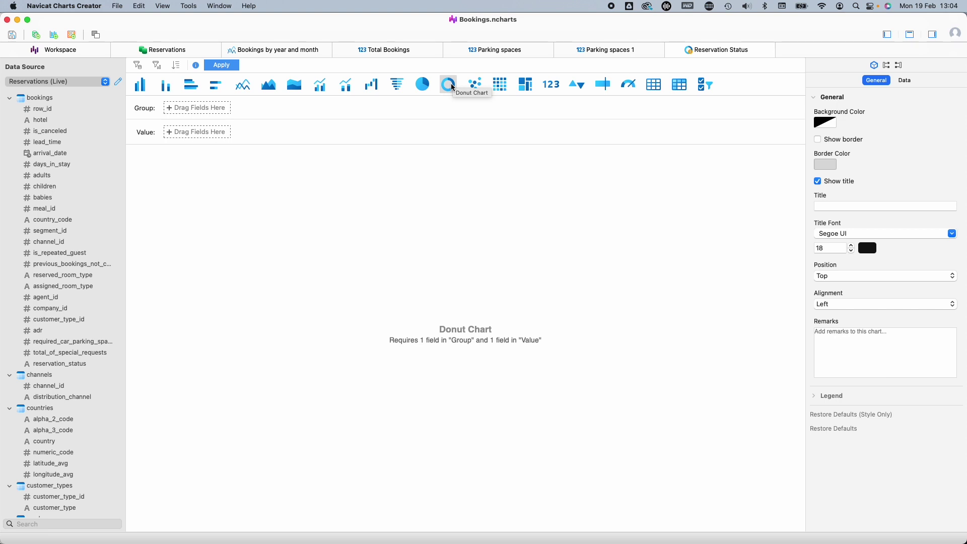
Group the donut by reservation_status with a distinct count of row_id as value.
drag(58, 363, 203, 108)
drag(48, 109, 195, 133)
click(236, 132)
mouse_move(221, 146)
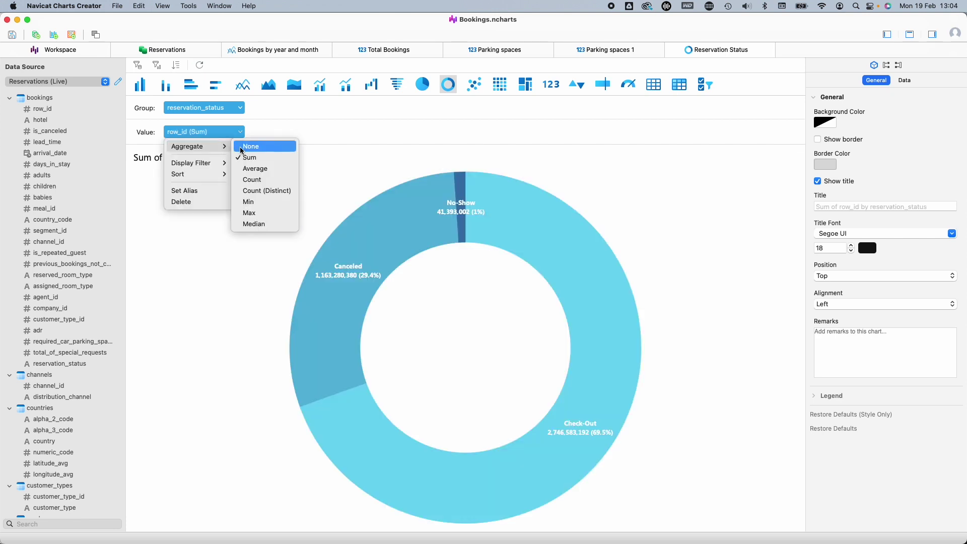
click(266, 190)
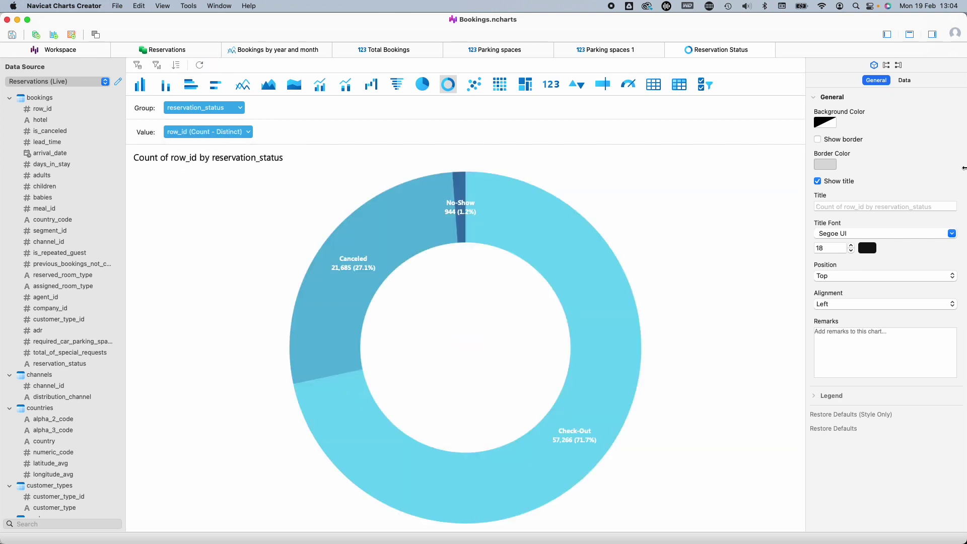
Title the donut 'Reservstion Status'.
click(865, 206)
text(Reservstion Status)
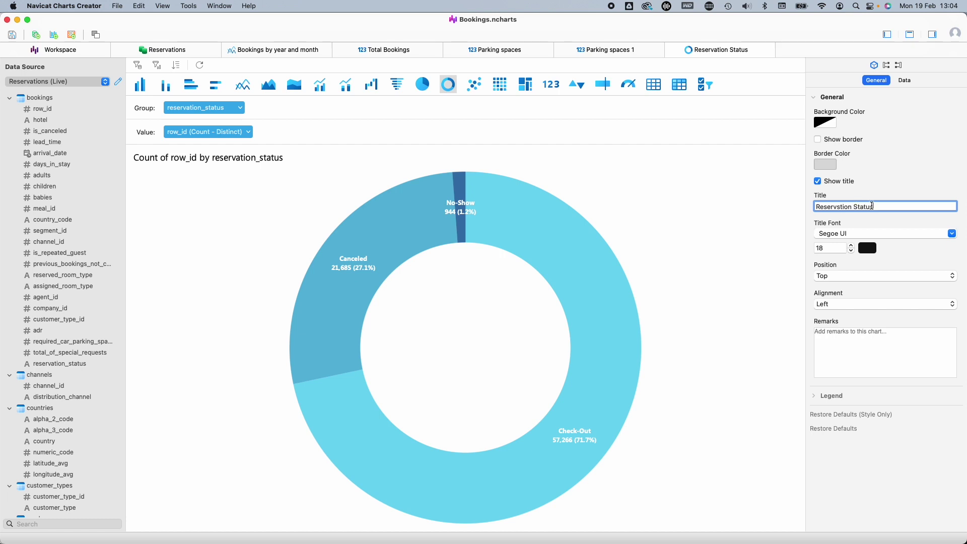
key(Return)
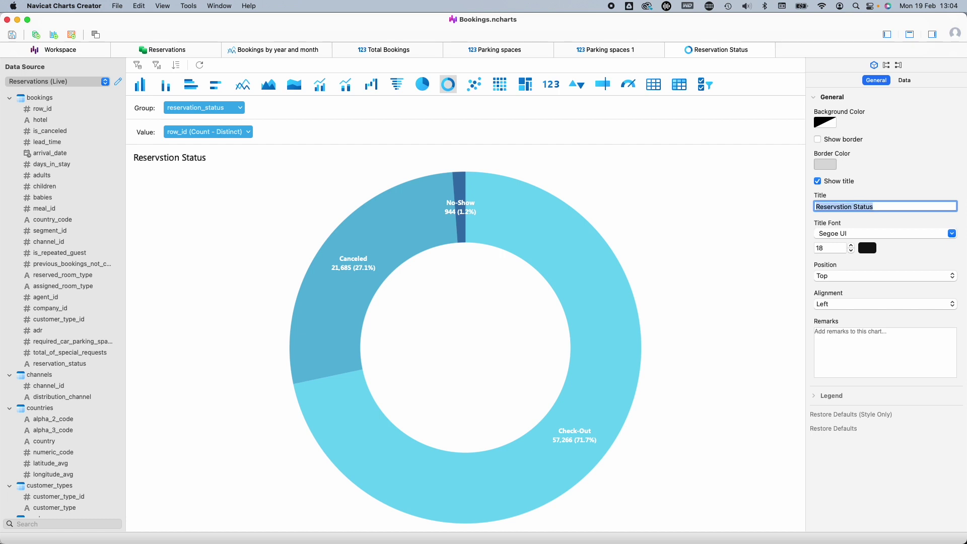
Keep category names, hide data values and place slice labels outside the donut.
click(905, 80)
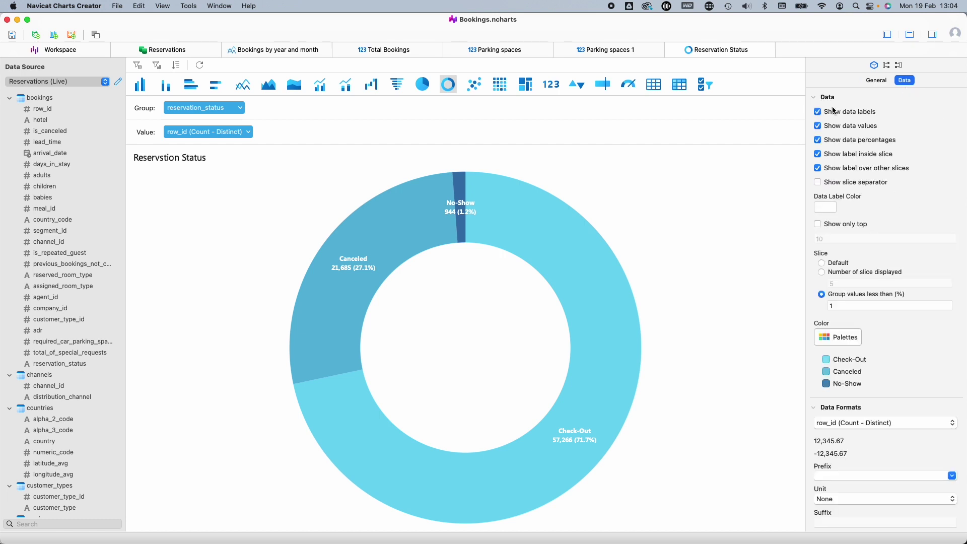
click(819, 112)
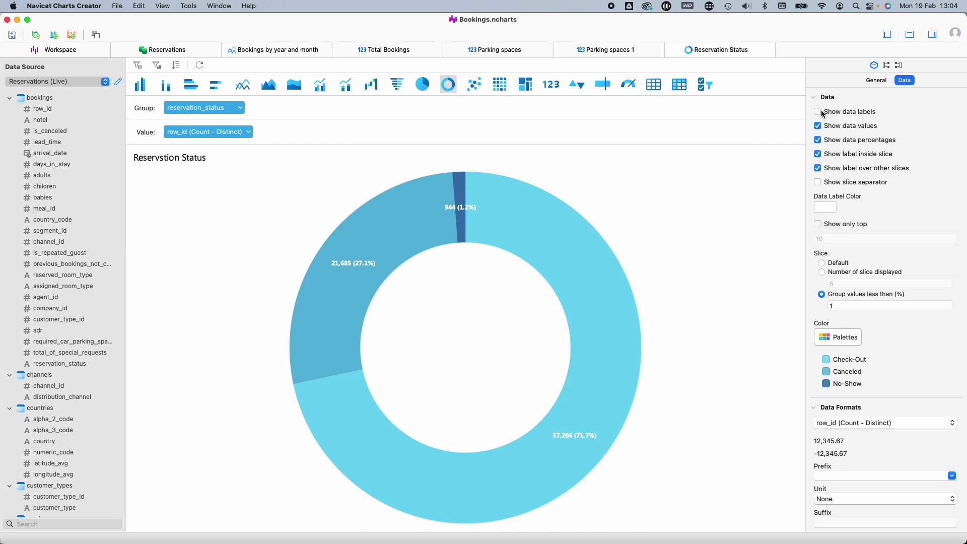
click(821, 112)
click(821, 125)
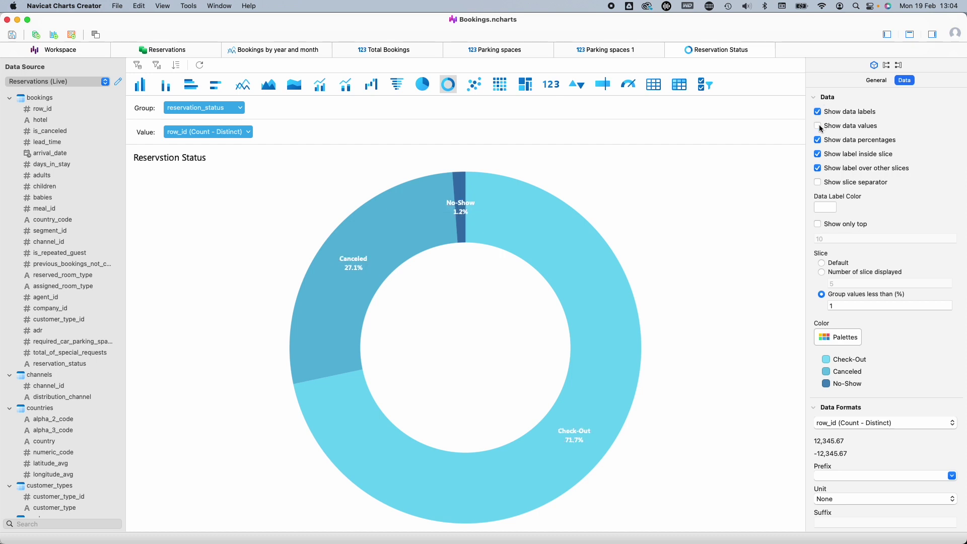
click(818, 154)
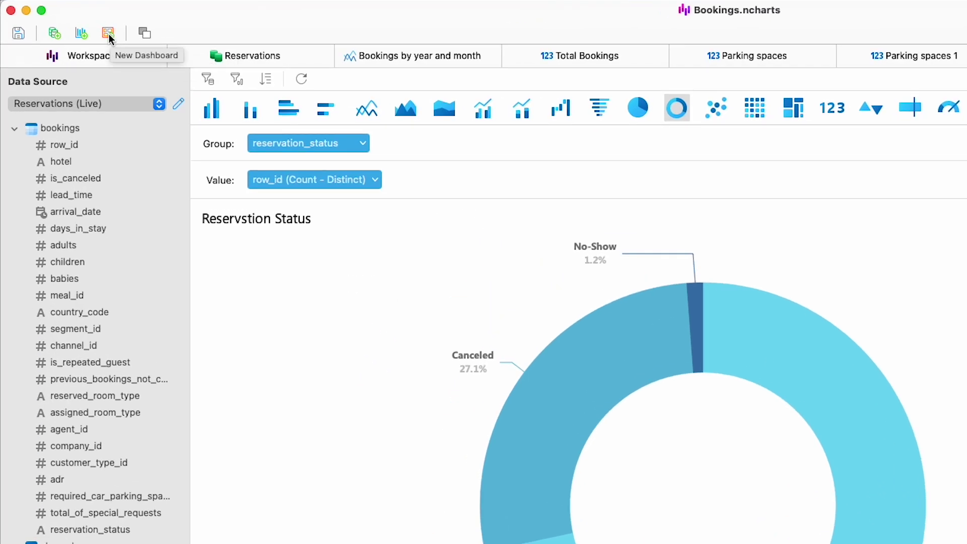
Create a dashboard named 'Reservations Dashboard' with the page background left at No Fill.
click(109, 34)
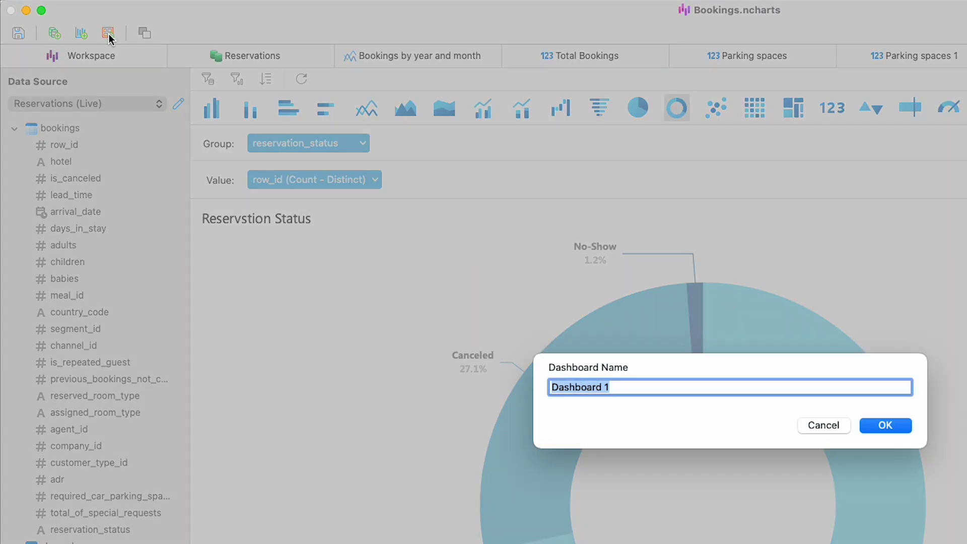
text(Reservations)
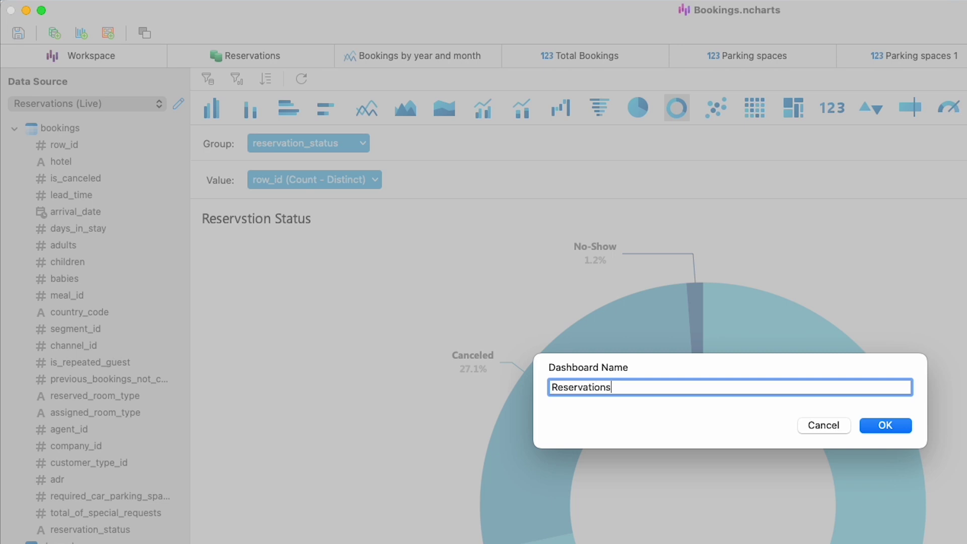
text( Dashboard)
key(Return)
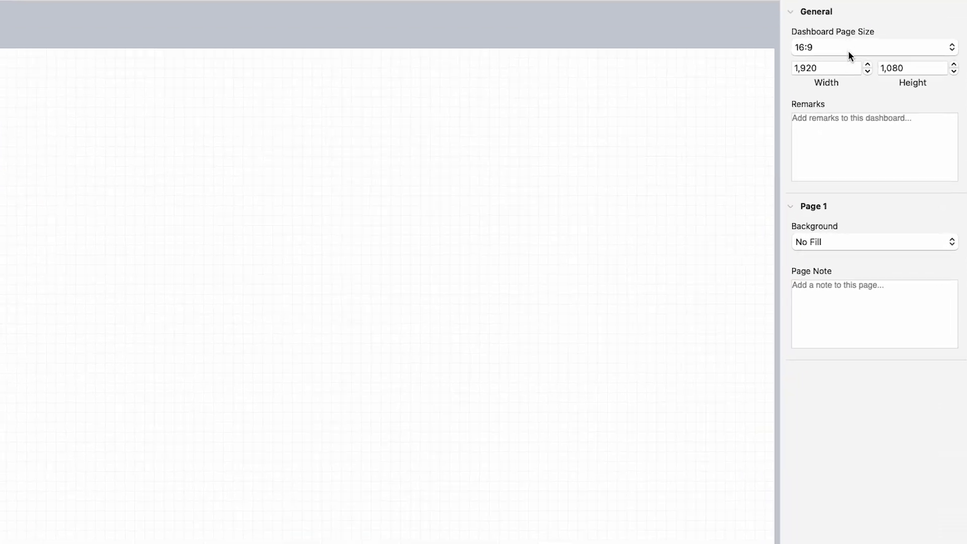
click(867, 243)
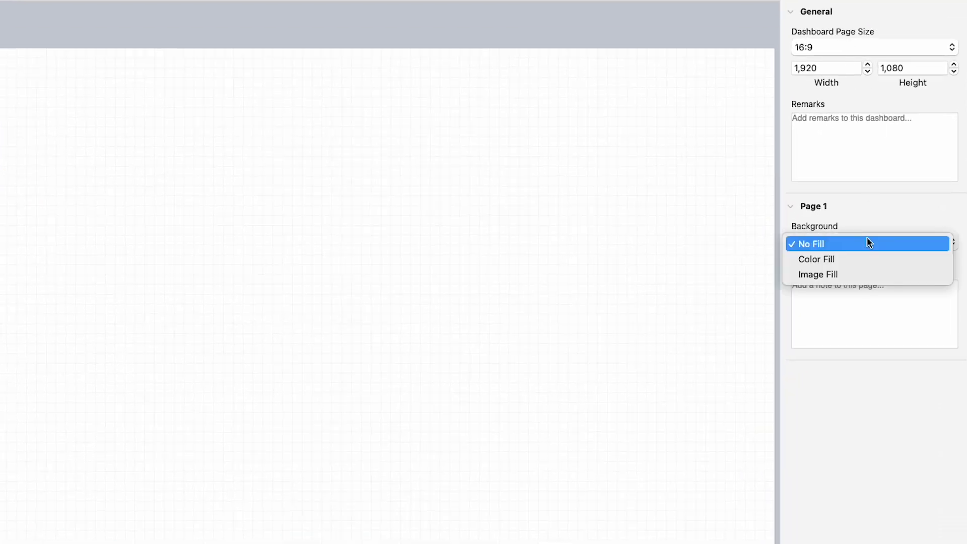
click(867, 237)
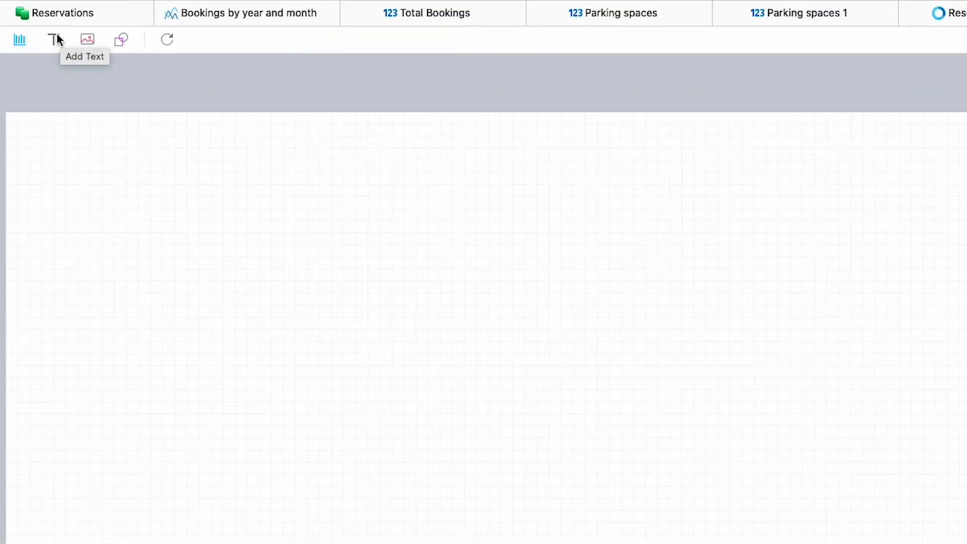
Place all six saved charts from the gallery onto the dashboard page.
click(21, 40)
click(95, 151)
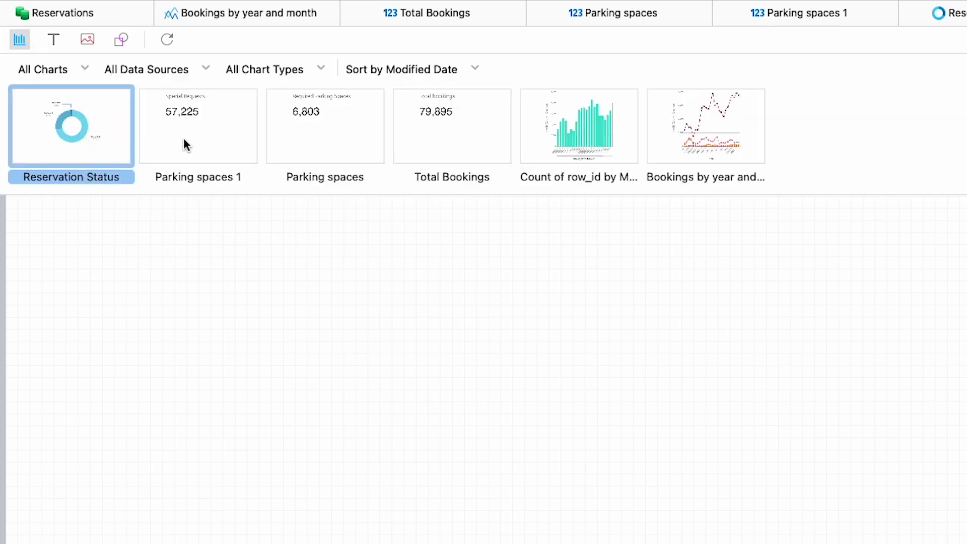
click(218, 145)
click(323, 139)
click(451, 145)
click(596, 140)
click(700, 142)
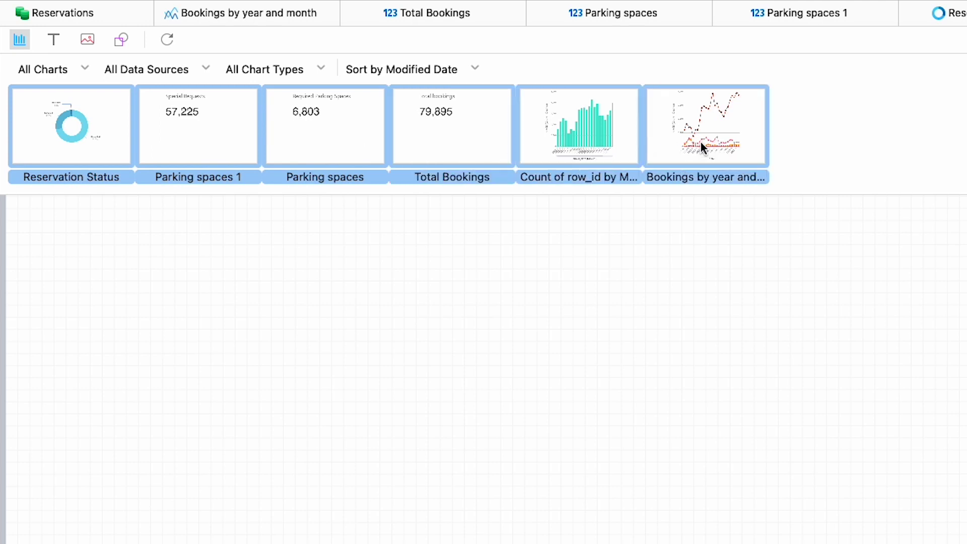
right_click(701, 142)
click(722, 153)
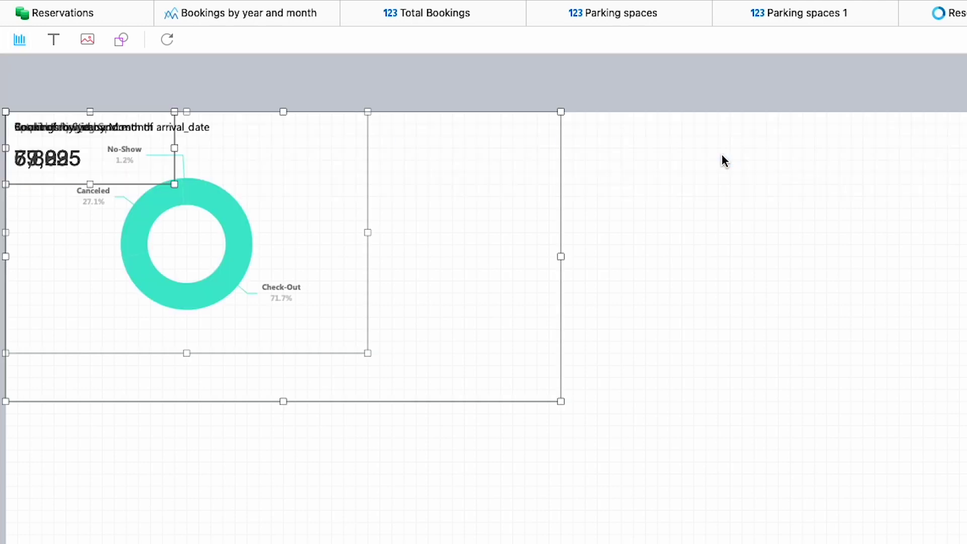
Move the bookings line chart to the lower right and delete the bar chart.
click(701, 205)
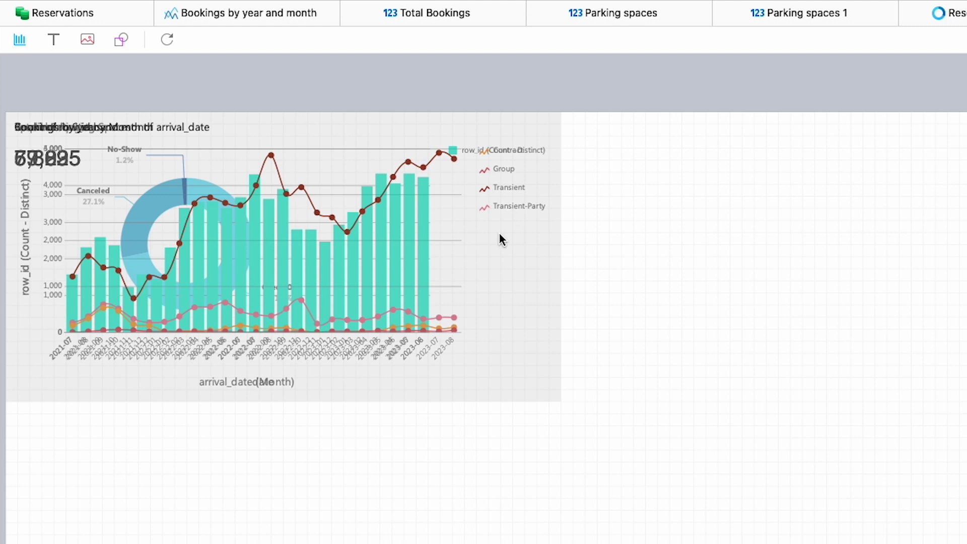
drag(501, 237, 537, 413)
click(481, 350)
key(Delete)
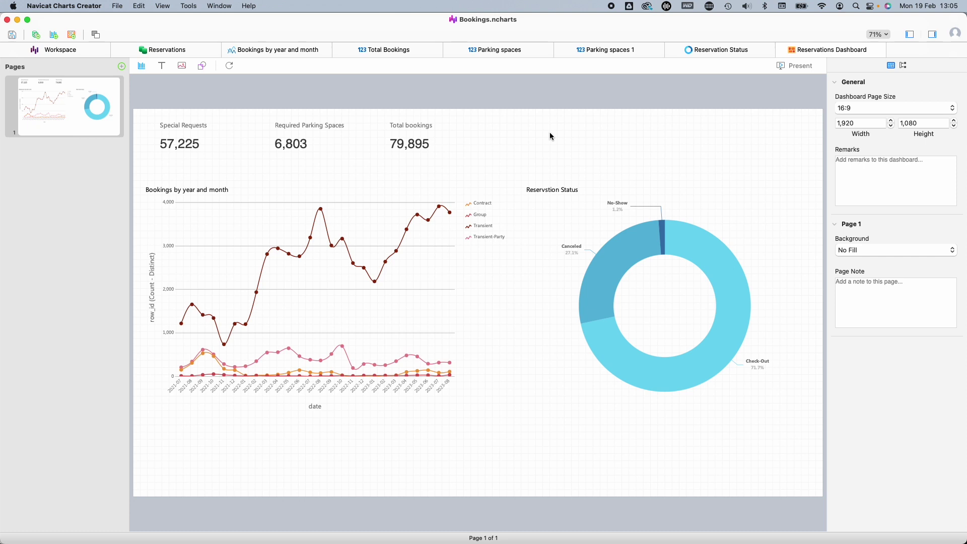
Shift all dashboard objects down and add a 'Reservations Dashboard' title text above them.
key(super+a)
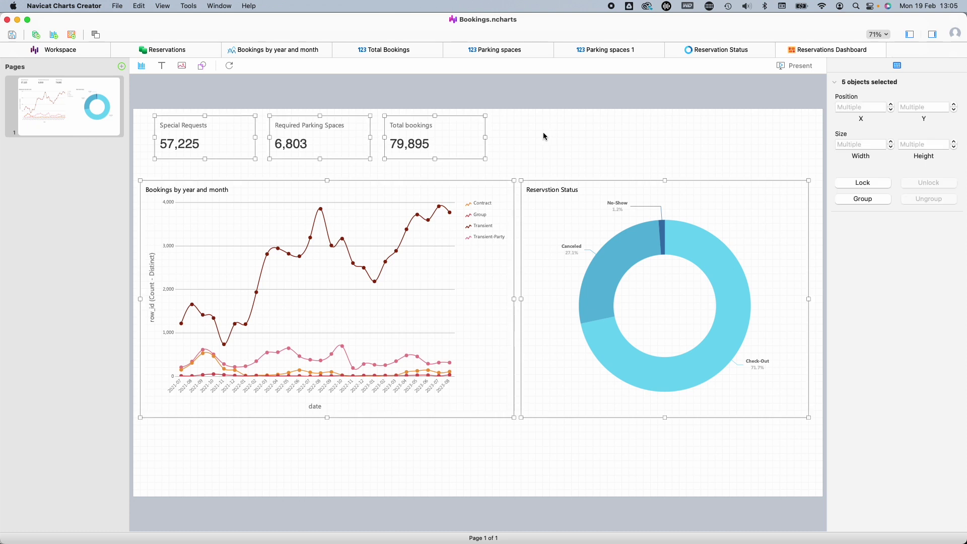
drag(462, 137, 462, 187)
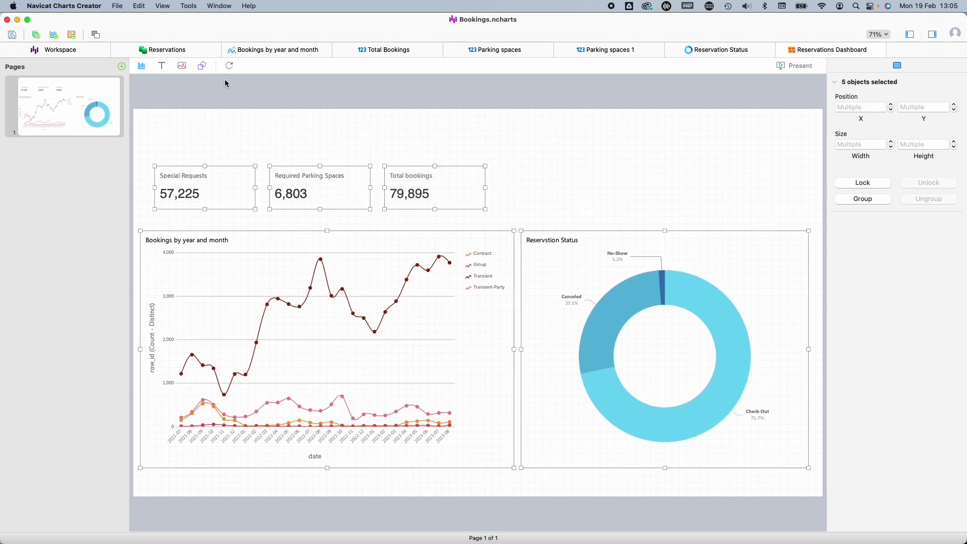
click(162, 66)
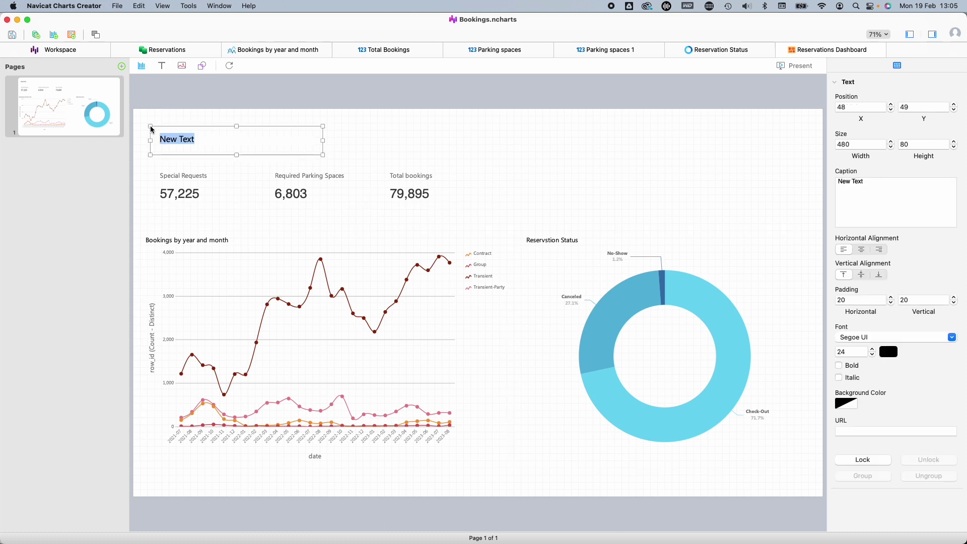
text(Reservations Dashbora)
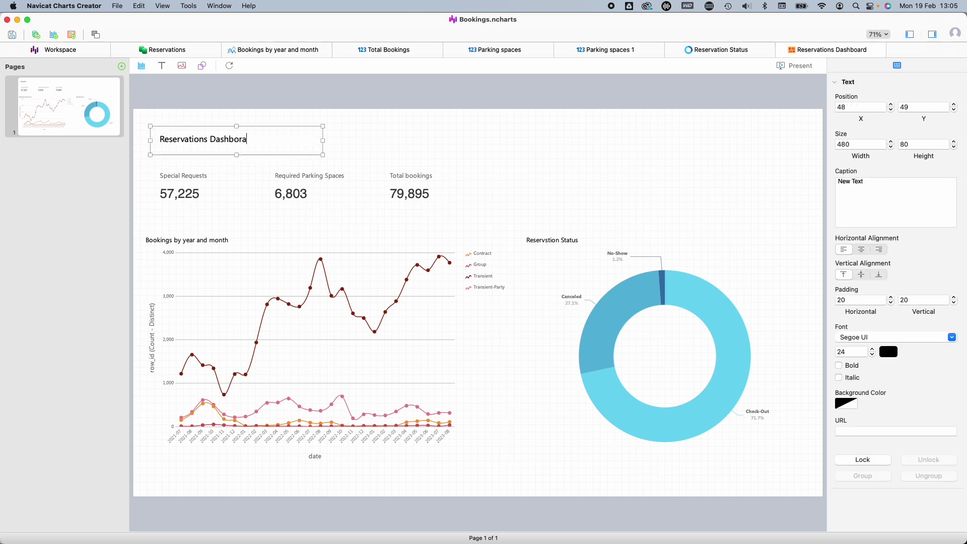
key(BackSpace)
key(BackSpace)
text(ard)
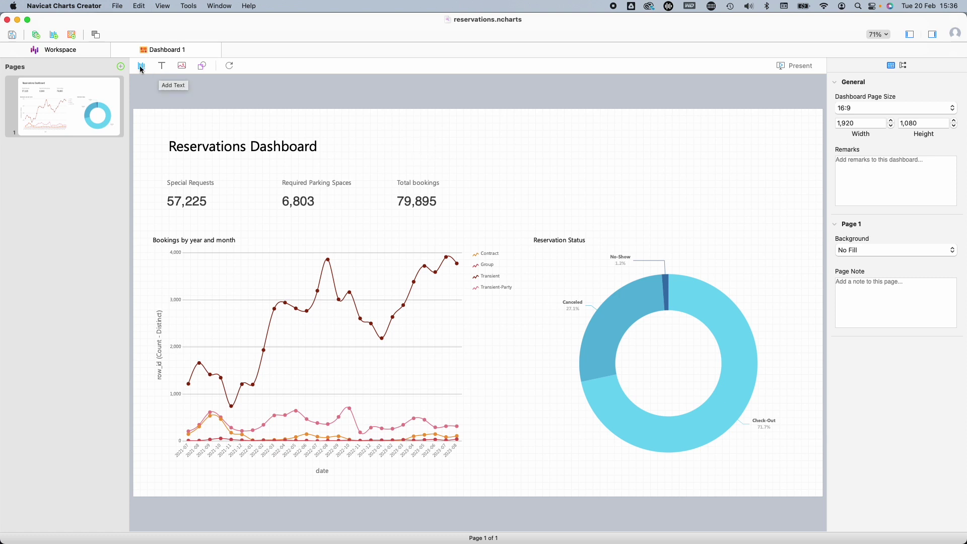
Create a new Control chart on the country field in Combo style and save the workspace.
click(52, 36)
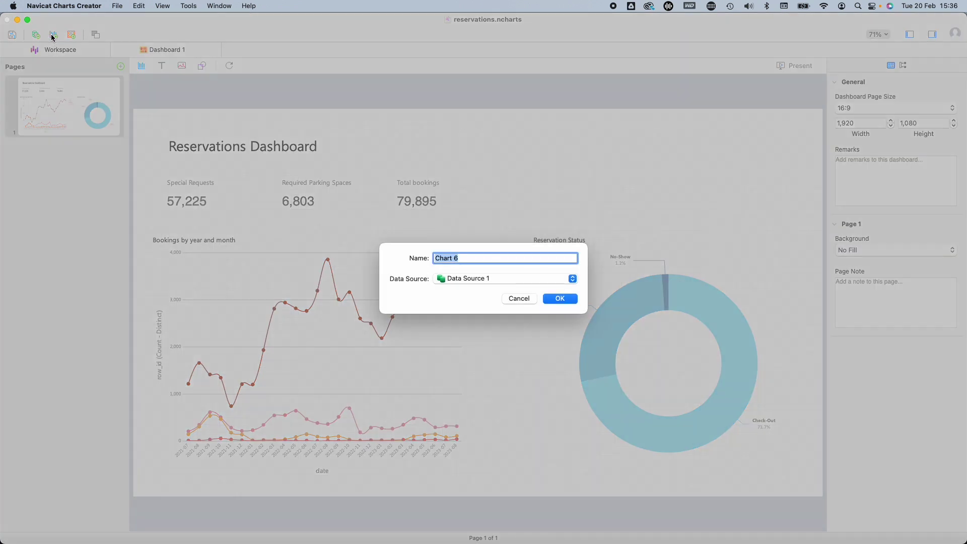
click(560, 299)
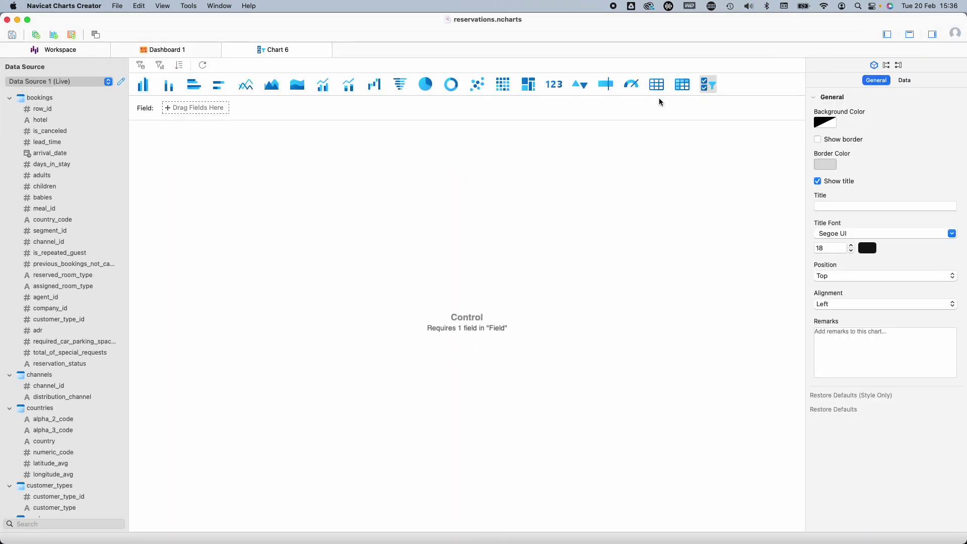
scroll(64, 436, down, 2)
scroll(64, 436, down, 2)
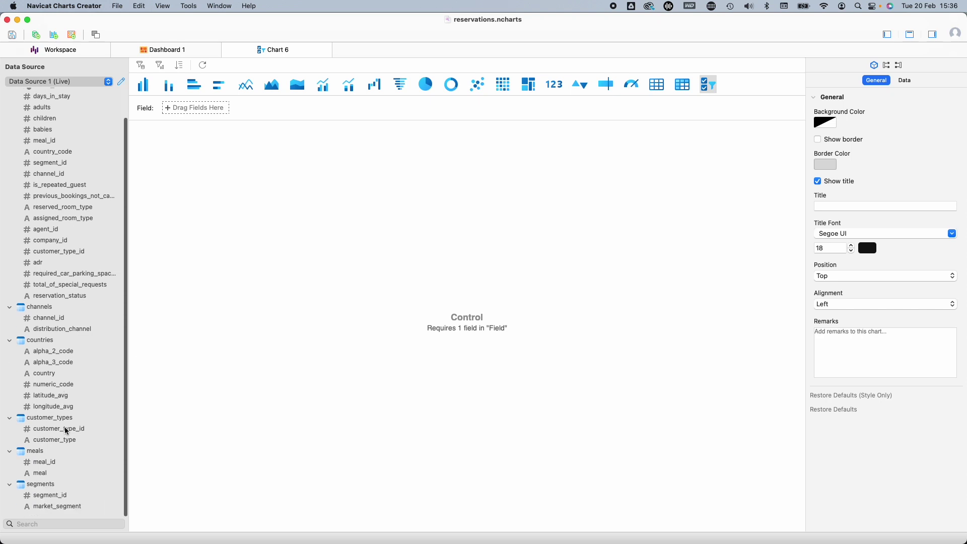
drag(48, 377, 212, 108)
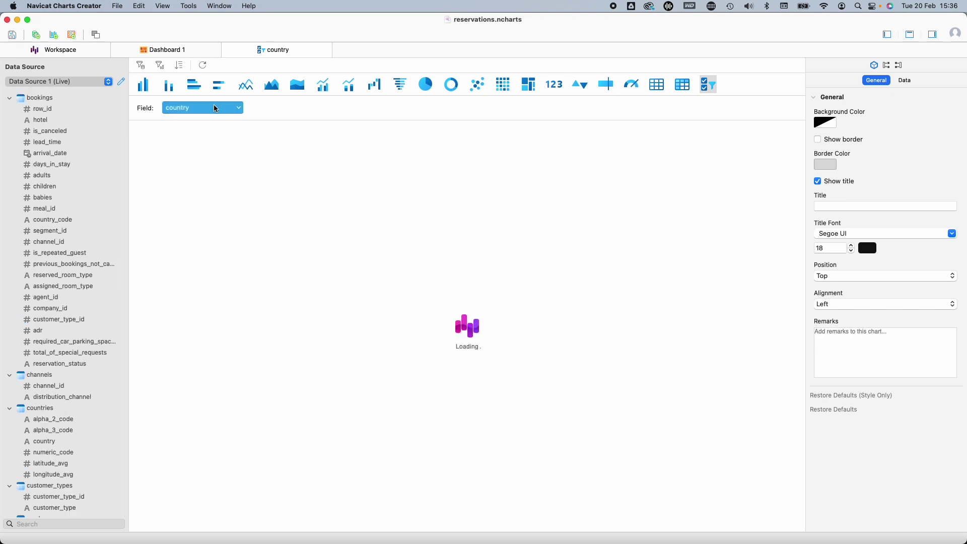
click(905, 80)
click(821, 167)
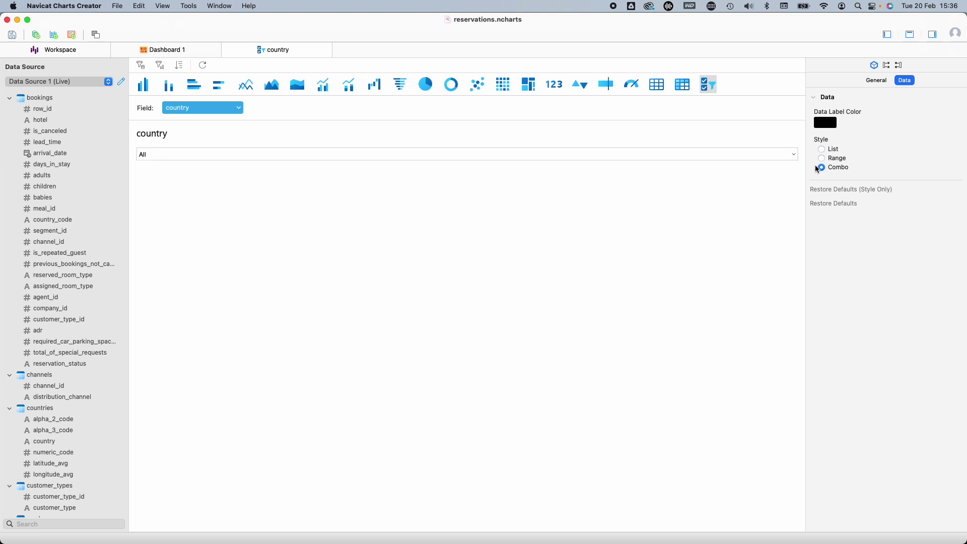
key(super+s)
Return to the Dashboard 1 tab and bring up the add options for the country chart thumbnail.
click(183, 49)
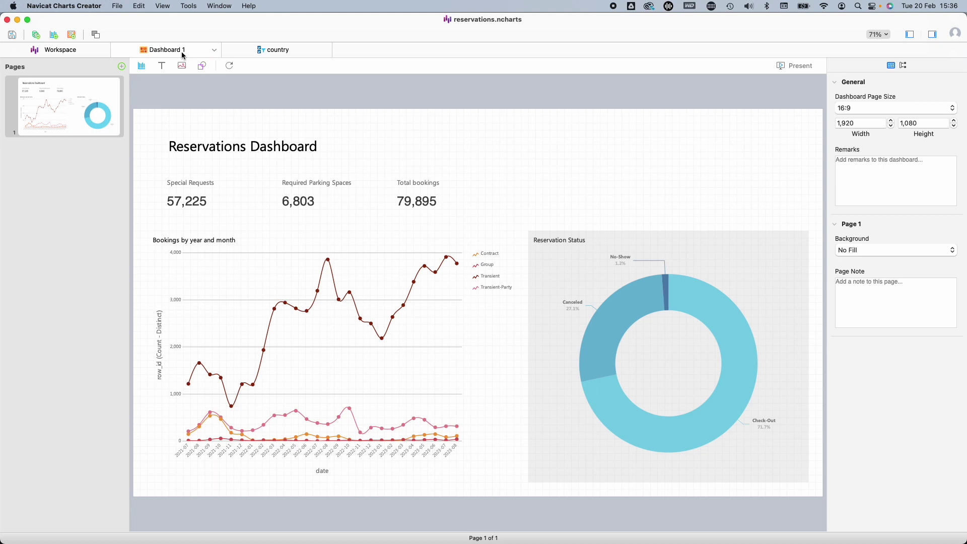
click(143, 66)
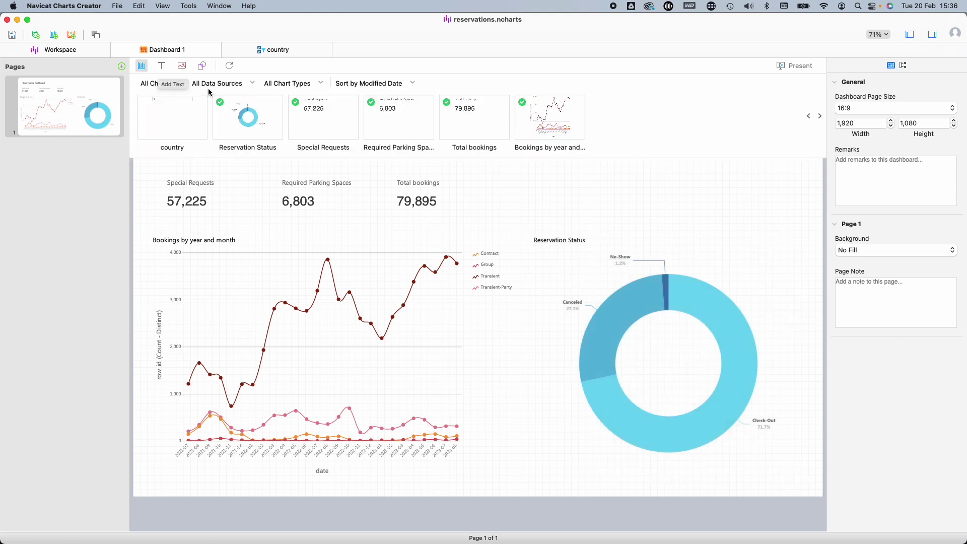
right_click(196, 126)
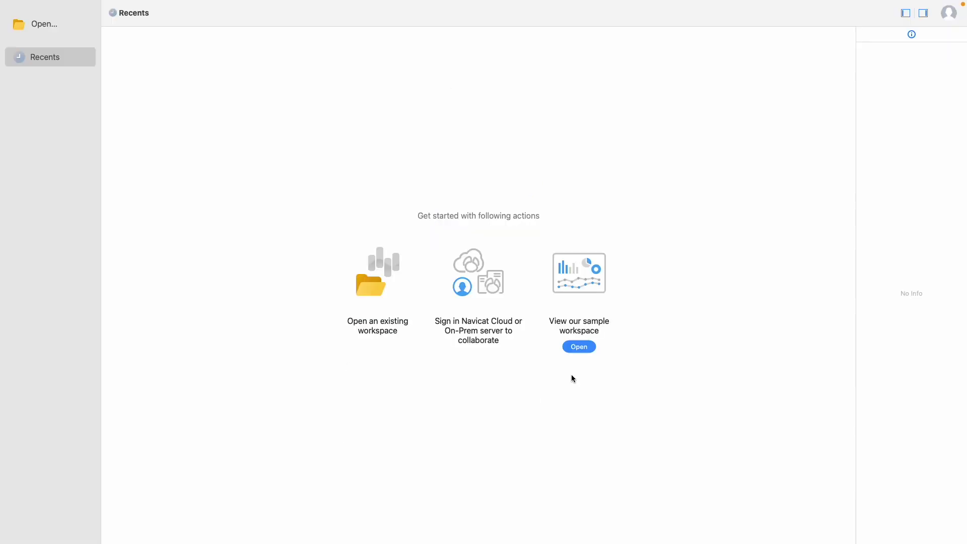
Open the Sample workspace from Recents in Charts Viewer.
click(579, 346)
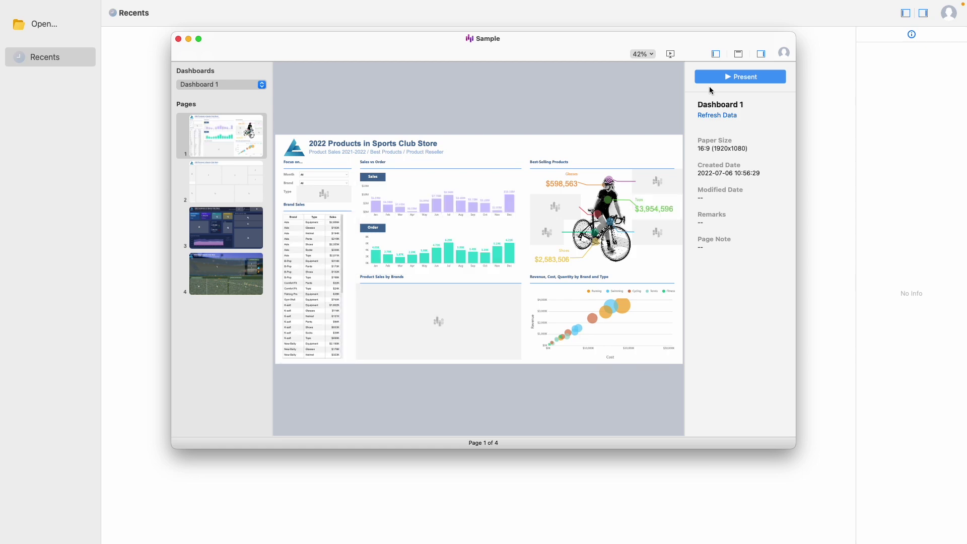
Present the sports store dashboard full screen, filtered to the Comfort Fit brand.
click(742, 80)
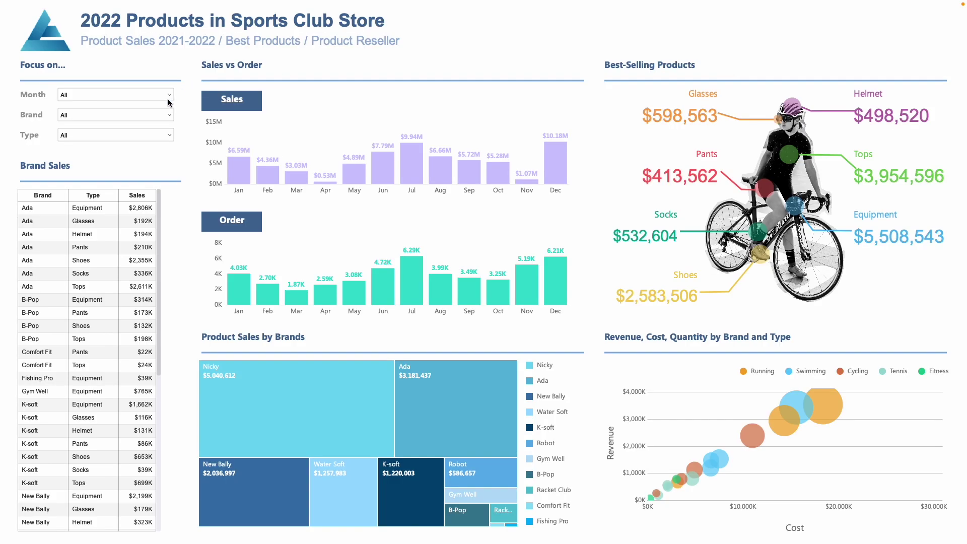
click(161, 116)
click(65, 152)
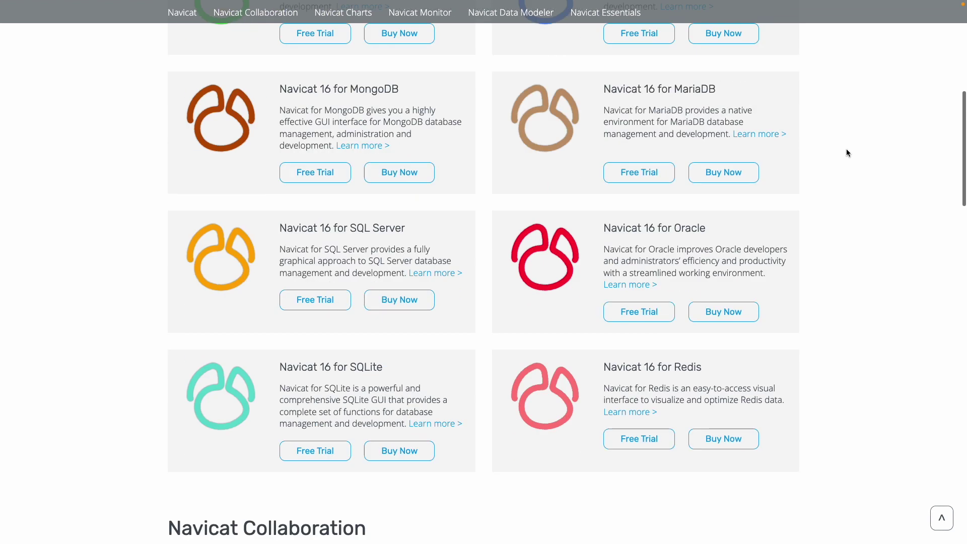
scroll(846, 151, down, 10)
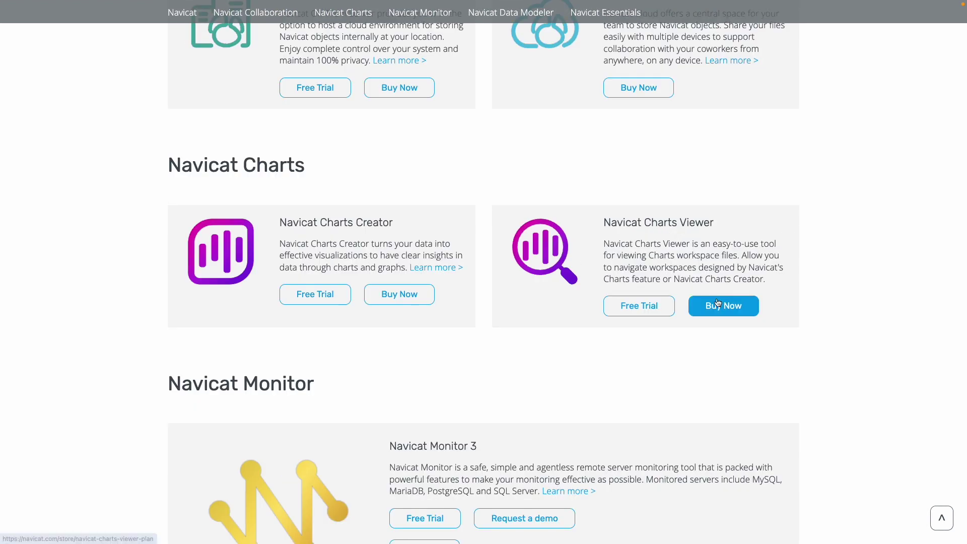
Open Charts Creator pricing, view Non-Commercial prices, then return to Enterprise (USD 10.99/109.99/219.00).
click(393, 297)
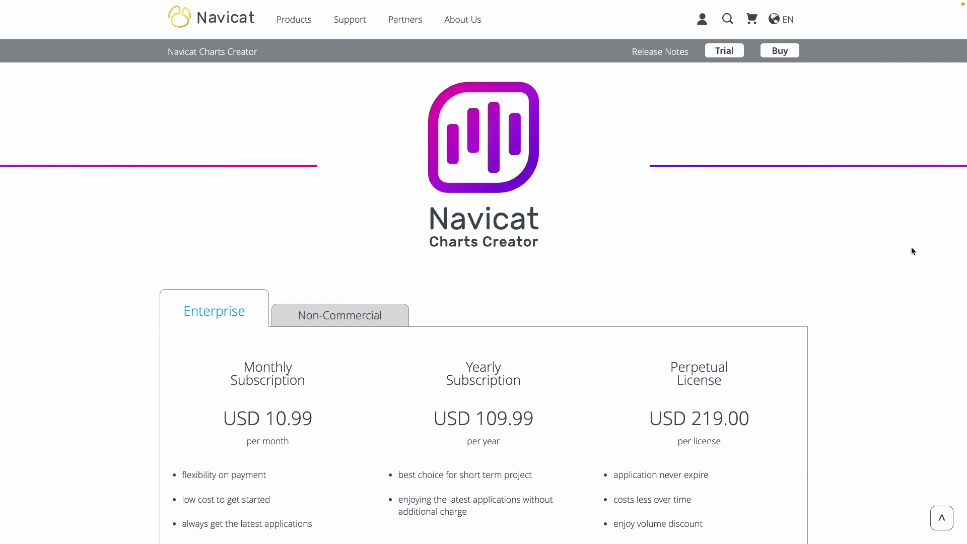
scroll(911, 248, down, 3)
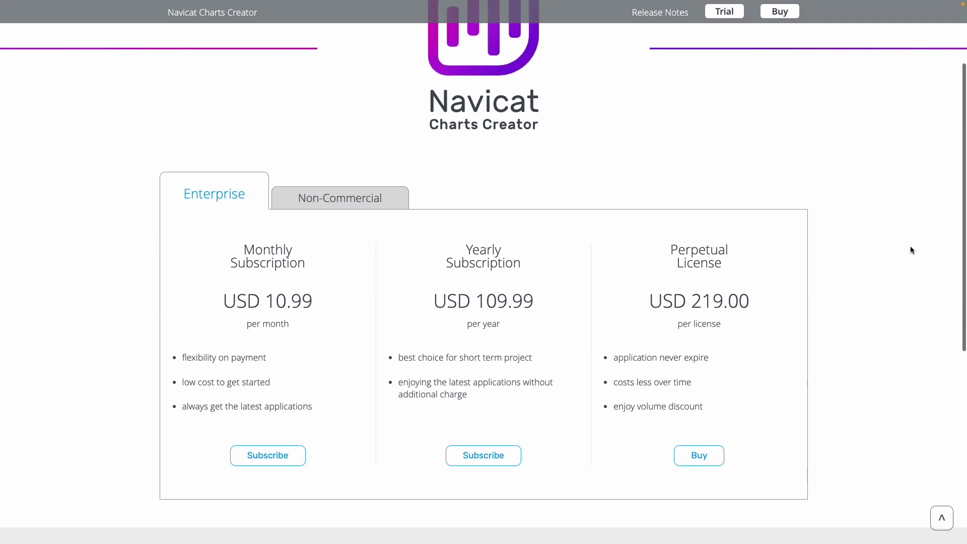
scroll(911, 249, up, 1)
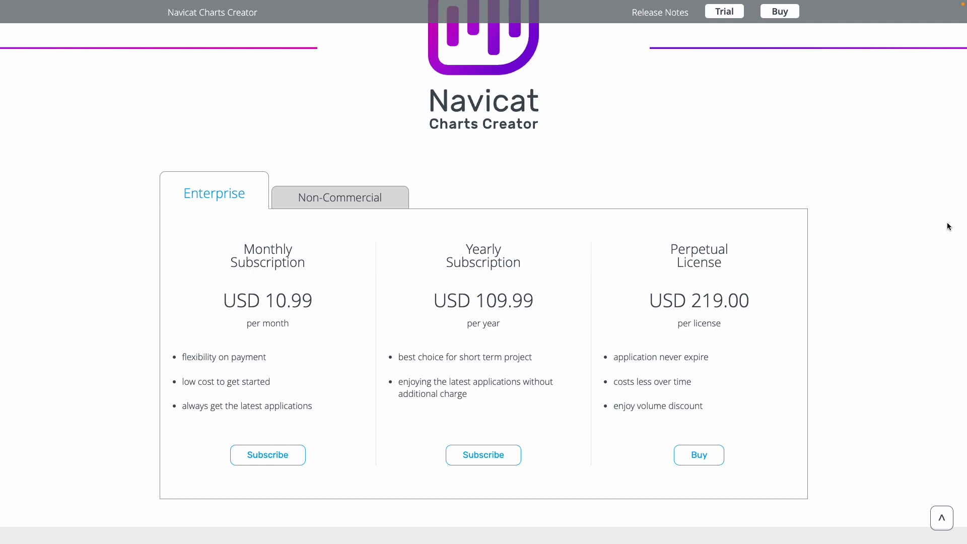
click(319, 195)
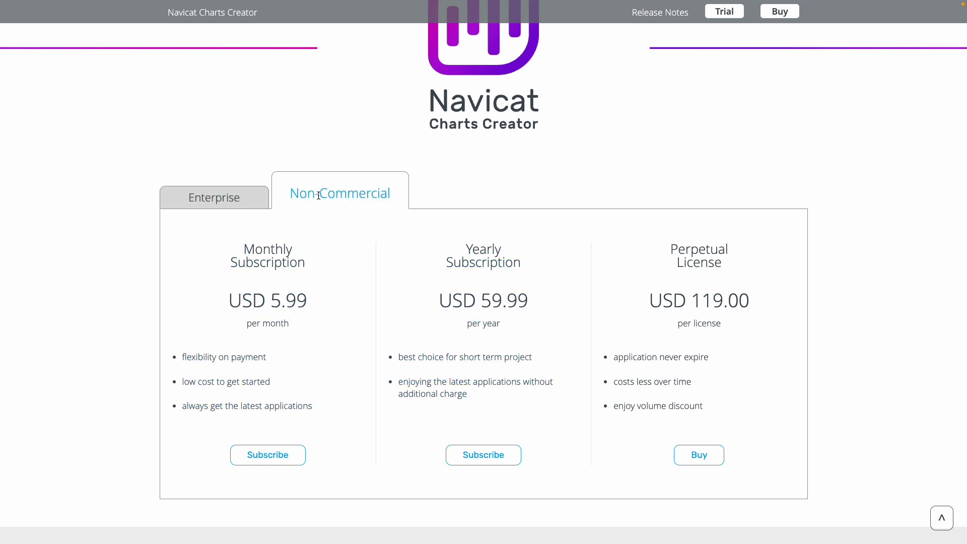
click(242, 196)
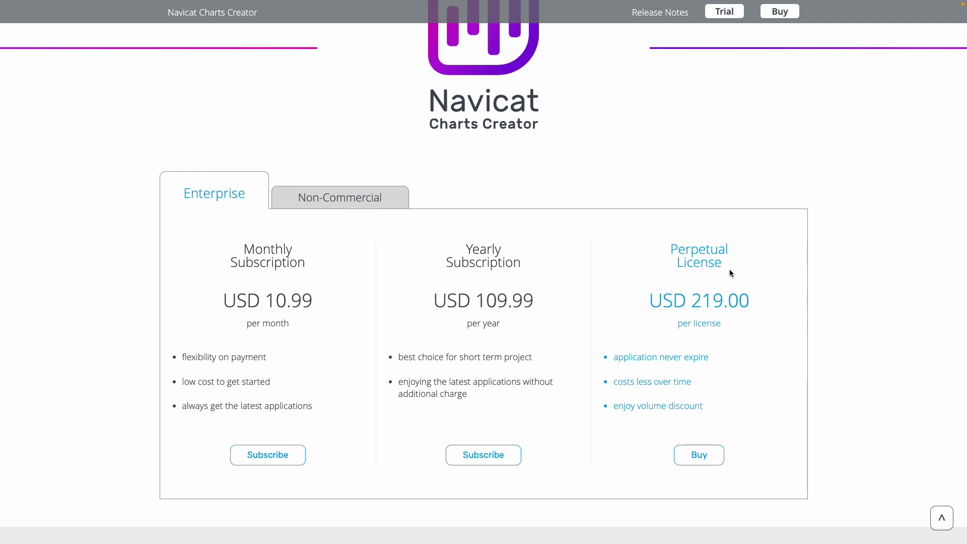
Open Charts Viewer pricing from the products list and show Non-Commercial prices (USD 1.99/19.99/29.00).
key(alt+Left)
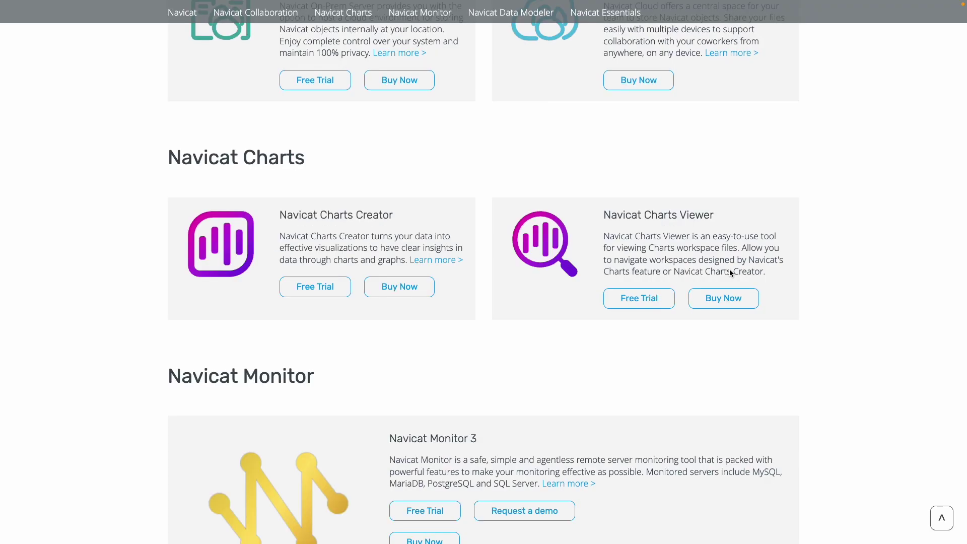
click(722, 298)
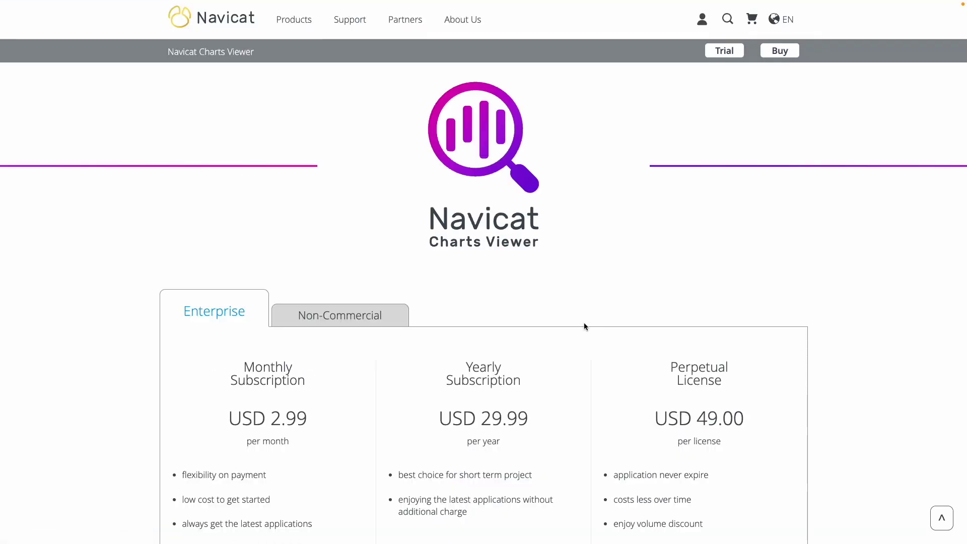
scroll(569, 325, down, 5)
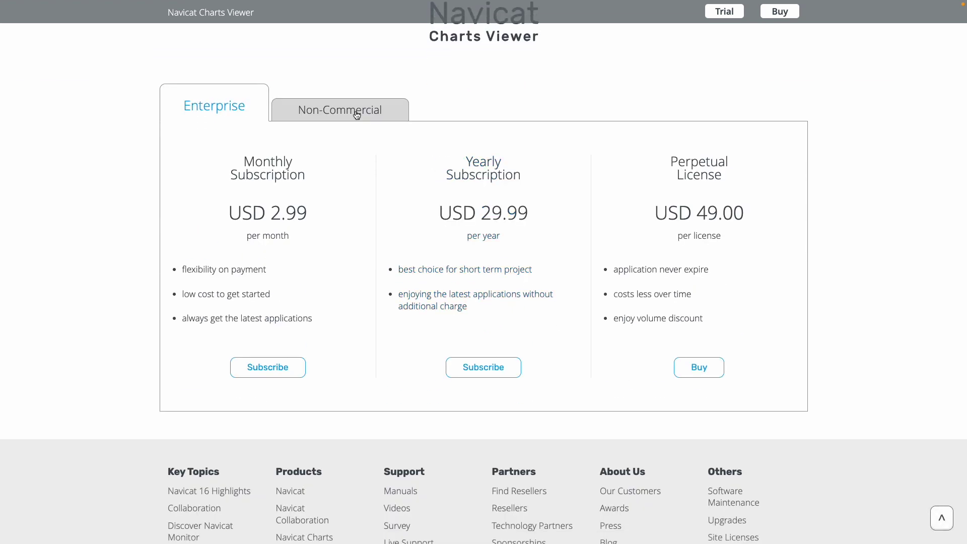
click(356, 114)
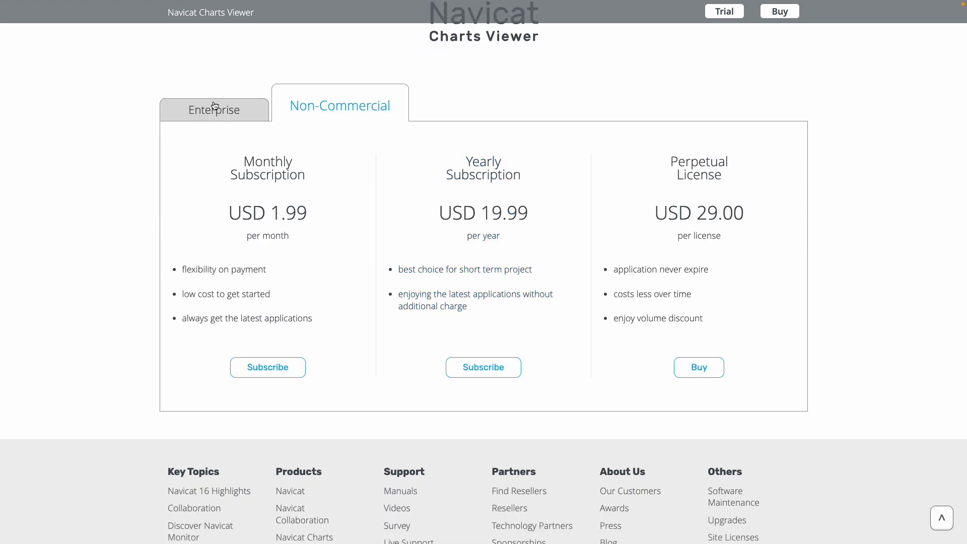